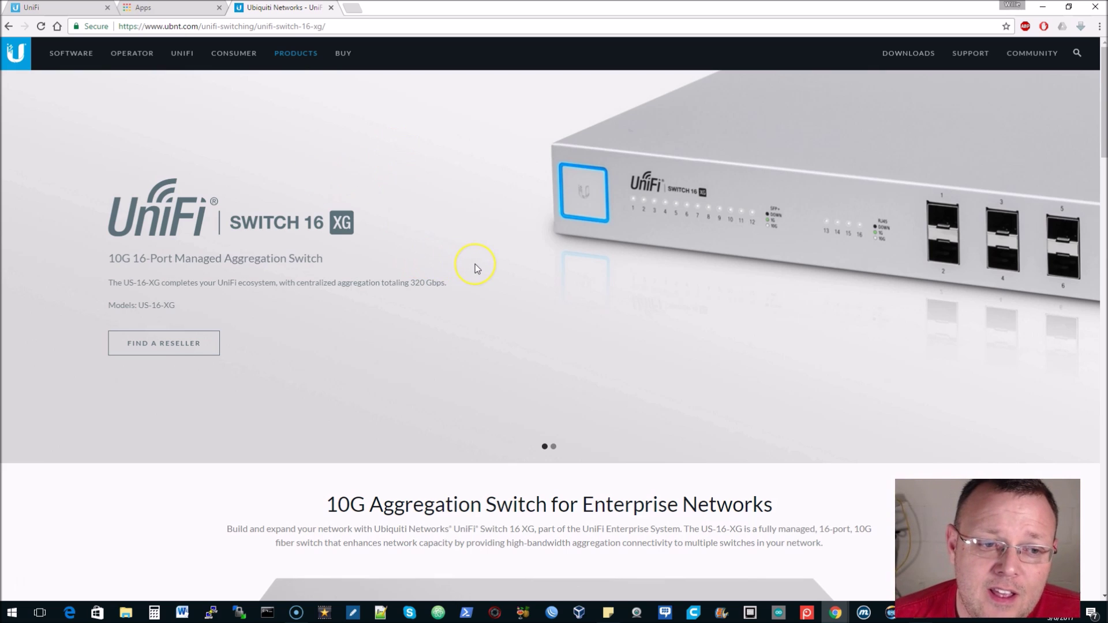
Read through the 10G Aggregation Switch product page, highlighting its heading
scroll(475, 267, down, 2)
scroll(476, 267, up, 2)
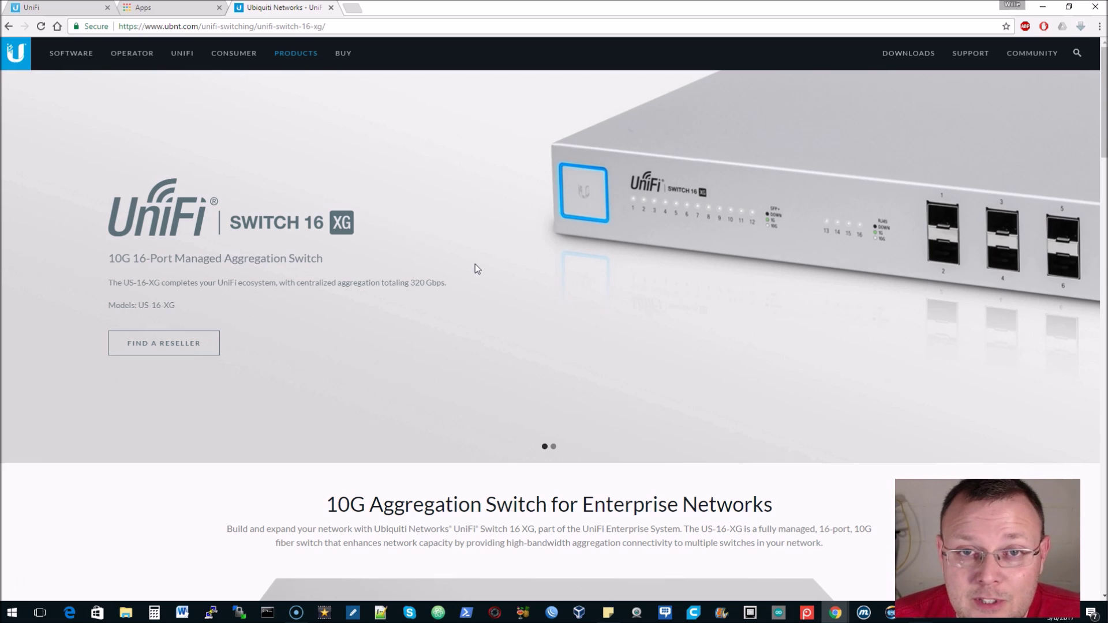
scroll(494, 220, down, 2)
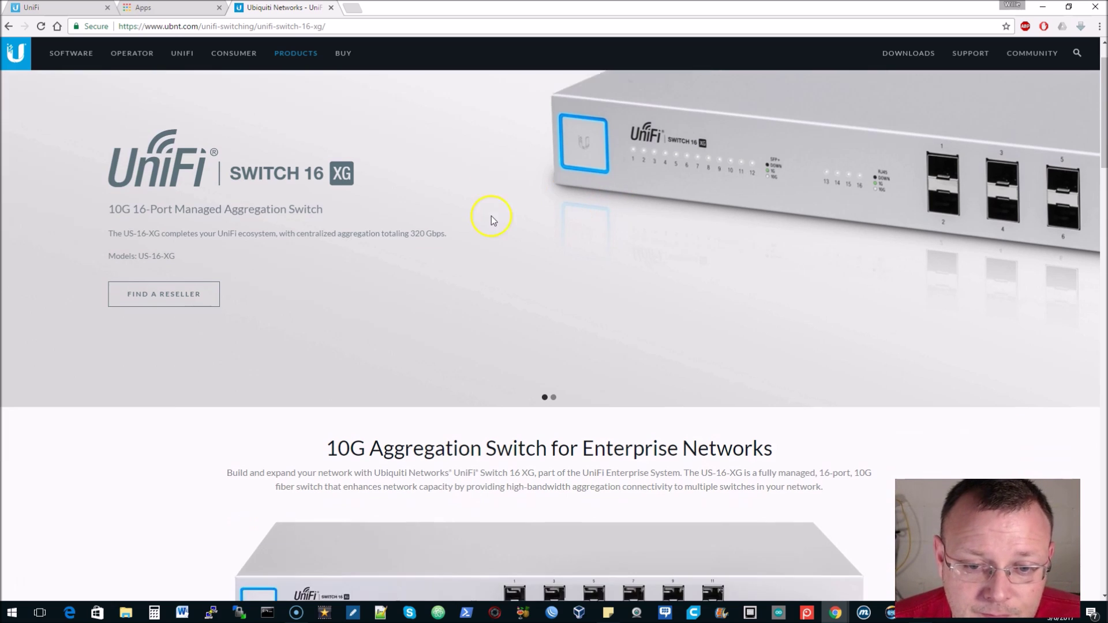
scroll(398, 253, down, 3)
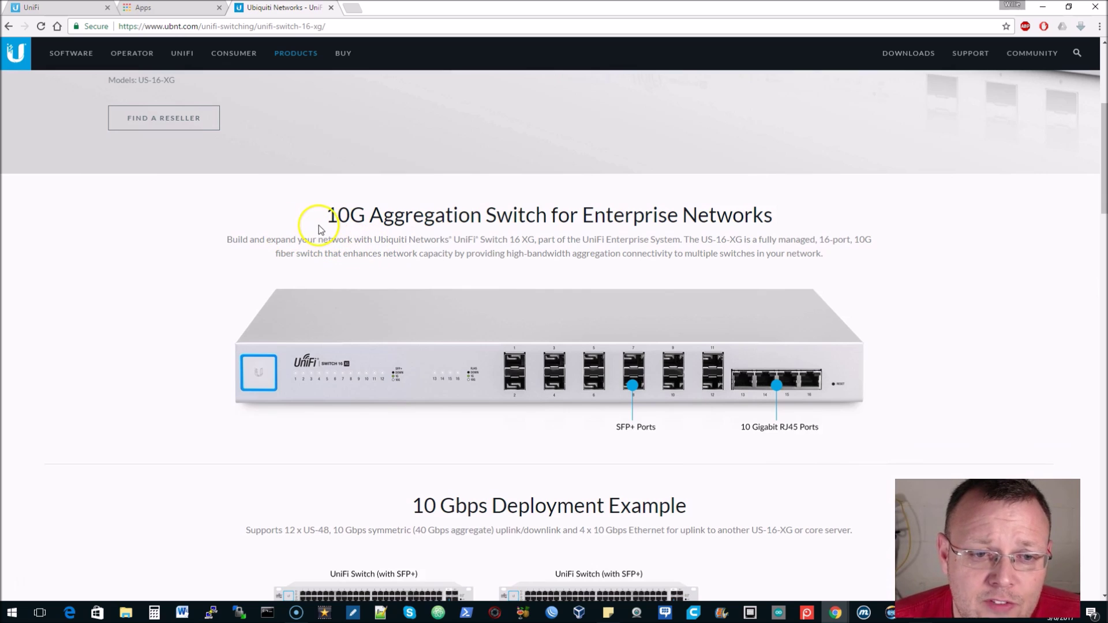
drag(323, 219, 759, 215)
click(756, 215)
scroll(210, 237, down, 1)
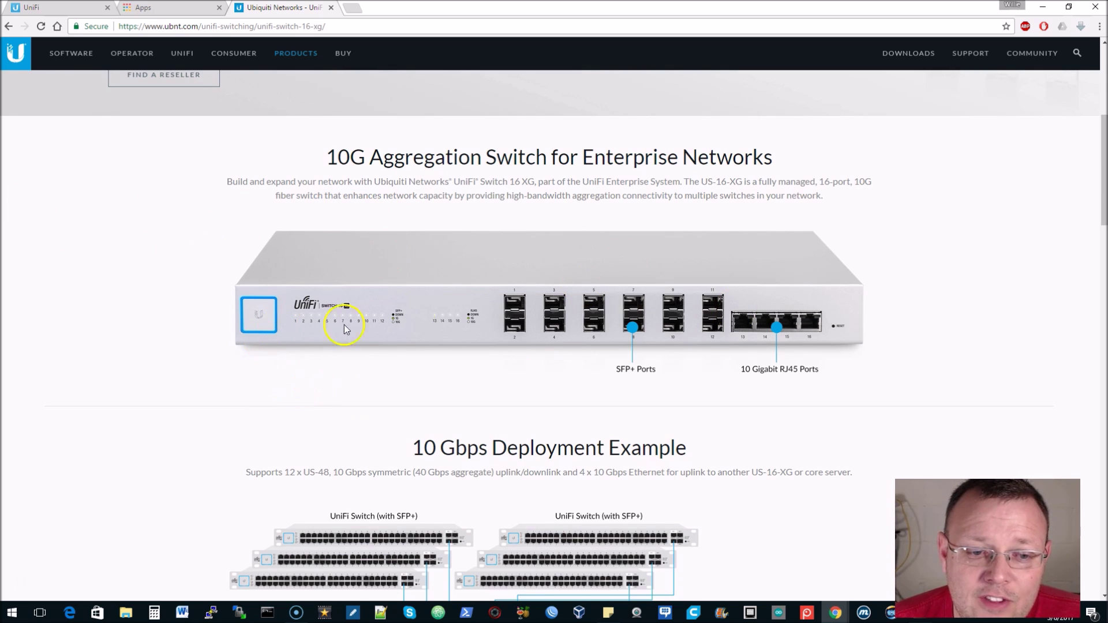
scroll(793, 374, down, 2)
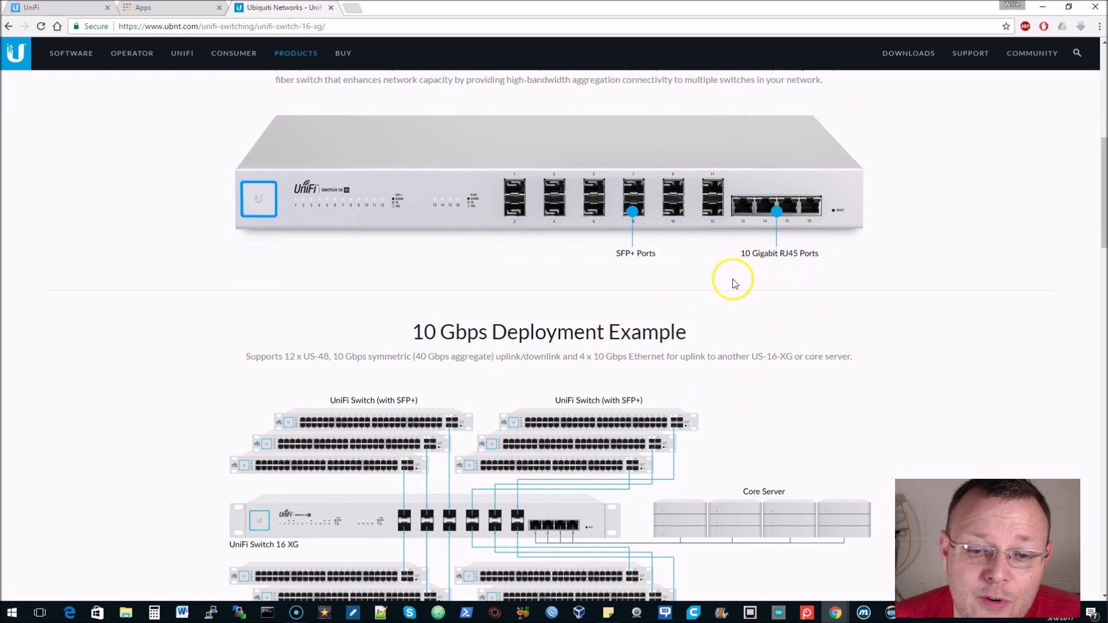
scroll(732, 279, down, 2)
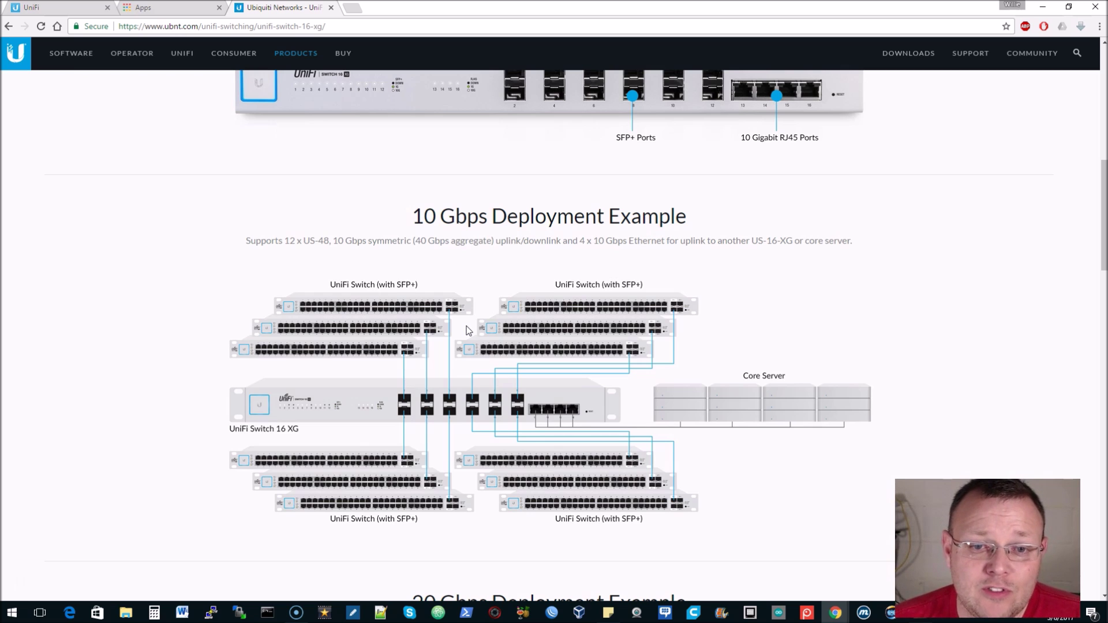
scroll(569, 296, up, 2)
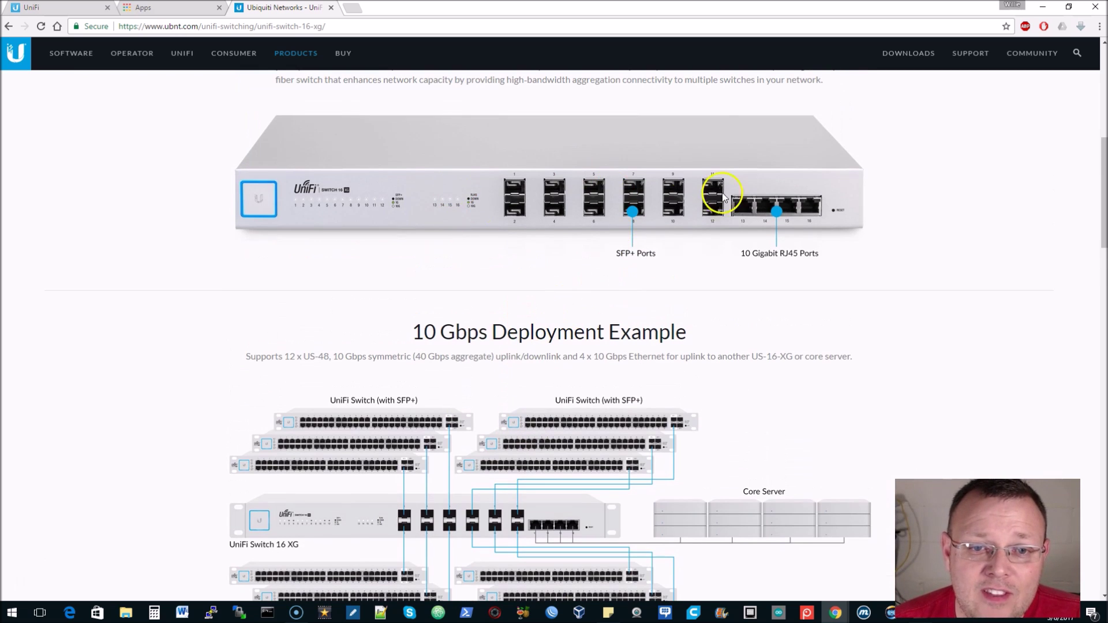
scroll(536, 237, up, 1)
scroll(544, 258, down, 6)
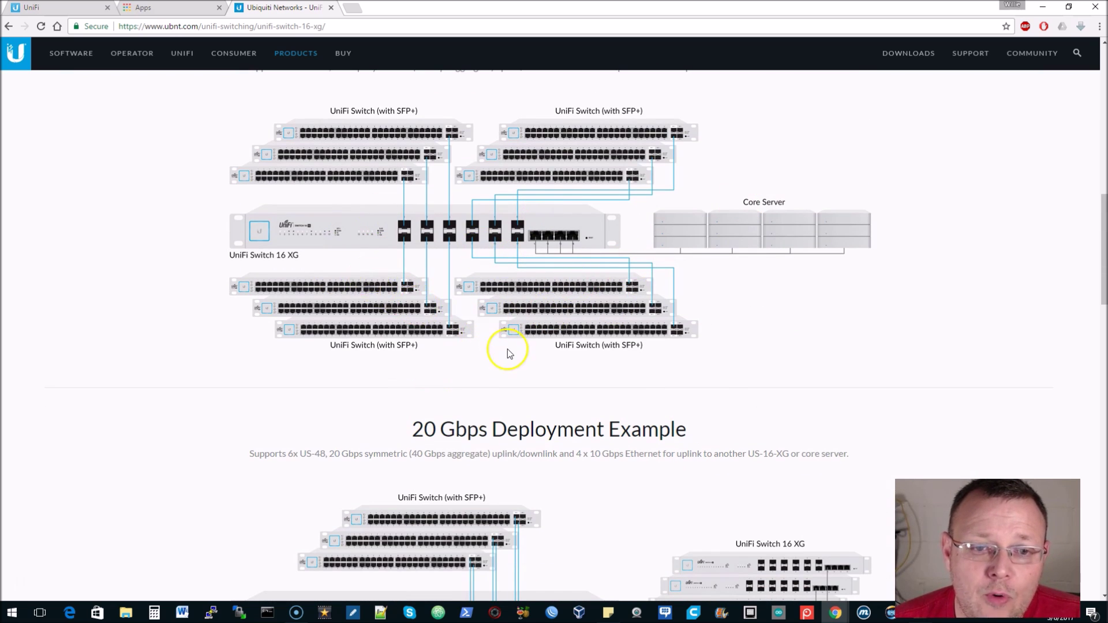
Leave the product page for Chrome's Apps page listing Web Store, Google Drive and UBNT Discovery
click(649, 346)
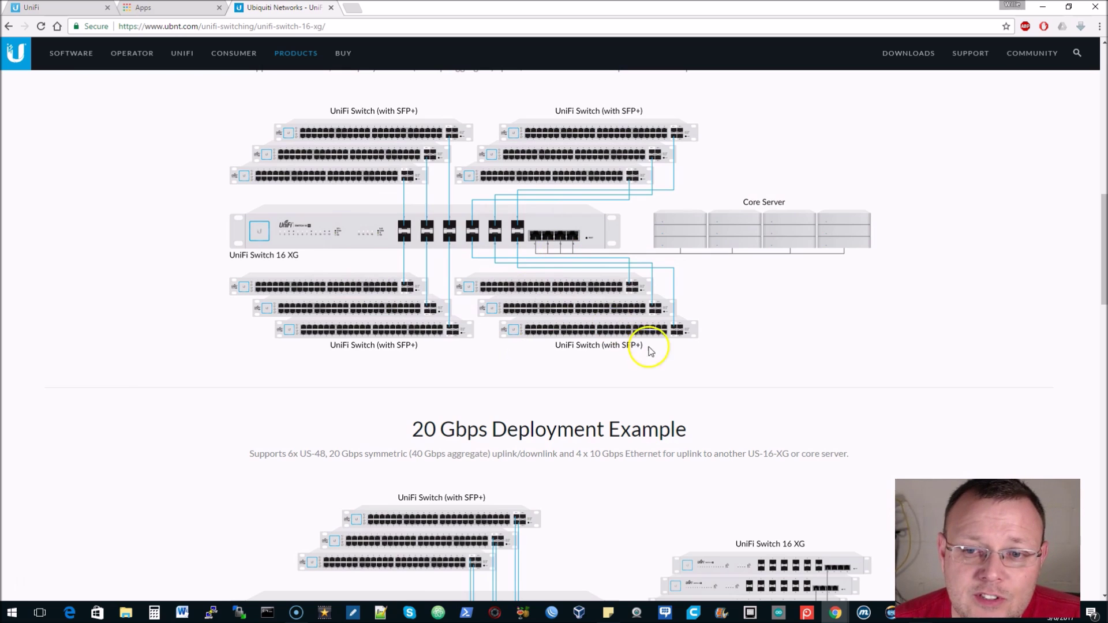
scroll(671, 345, down, 3)
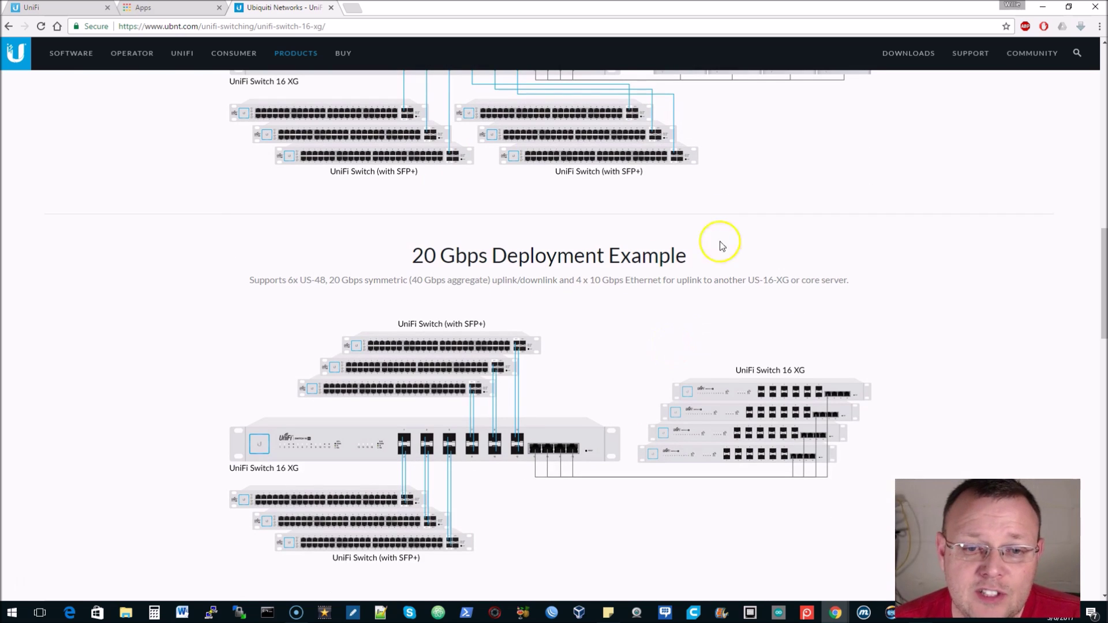
scroll(603, 262, down, 1)
scroll(609, 269, up, 7)
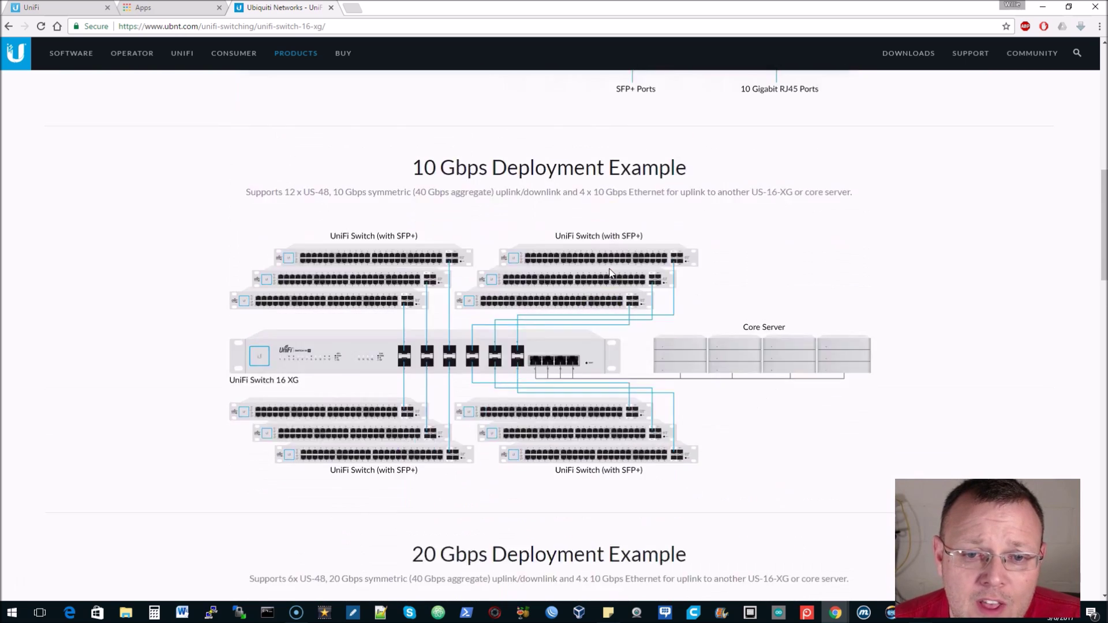
scroll(611, 274, down, 6)
scroll(519, 202, down, 5)
scroll(549, 230, down, 5)
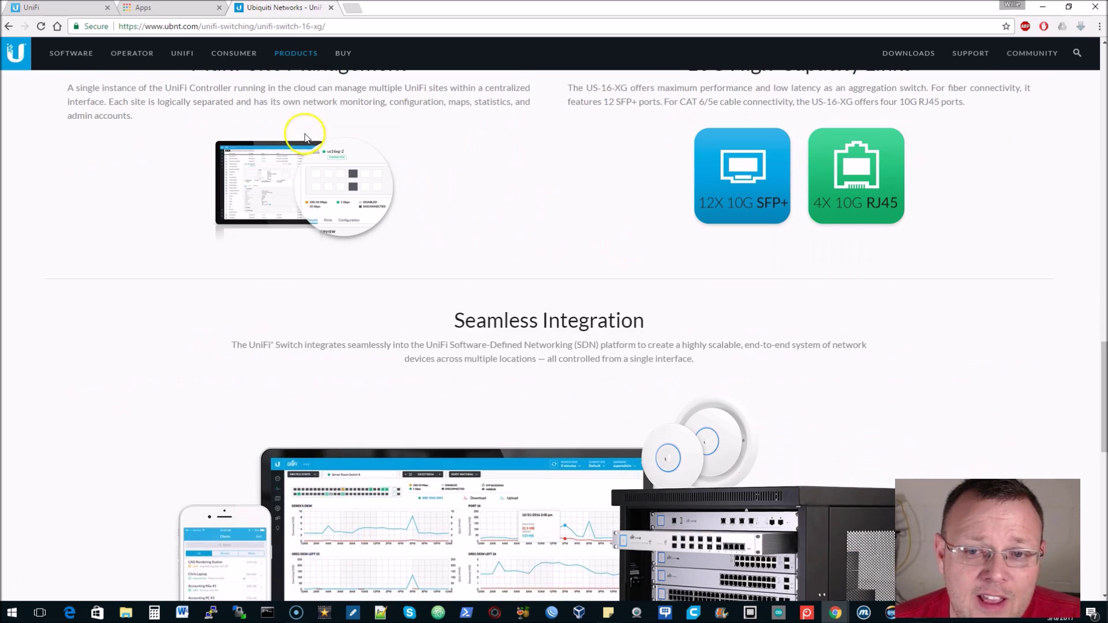
scroll(536, 242, up, 2)
scroll(537, 240, down, 2)
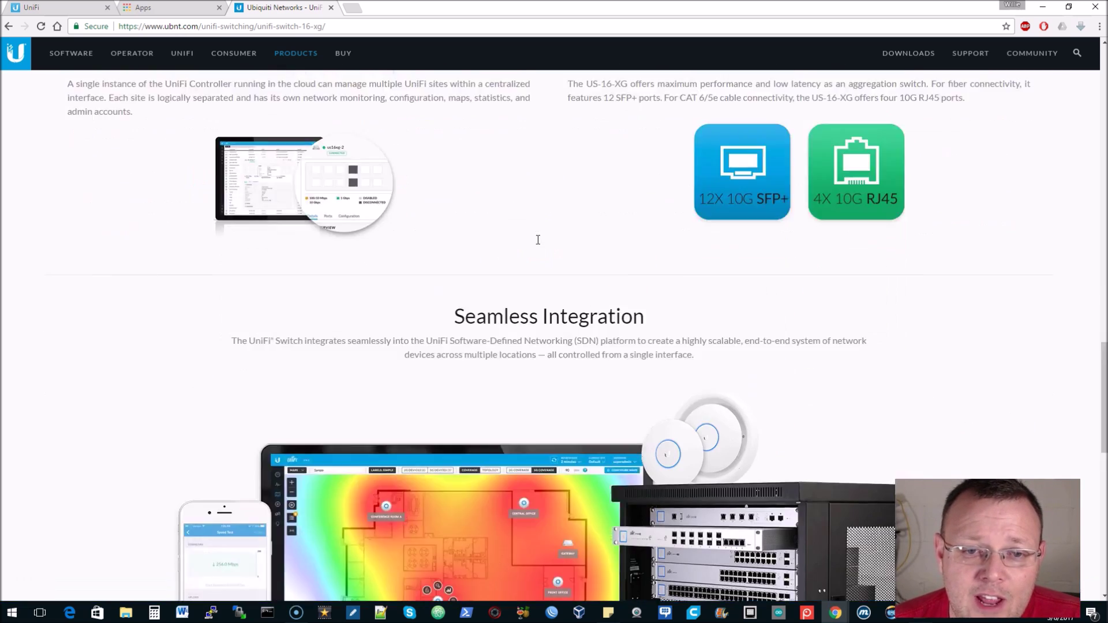
scroll(385, 137, up, 7)
scroll(494, 240, up, 15)
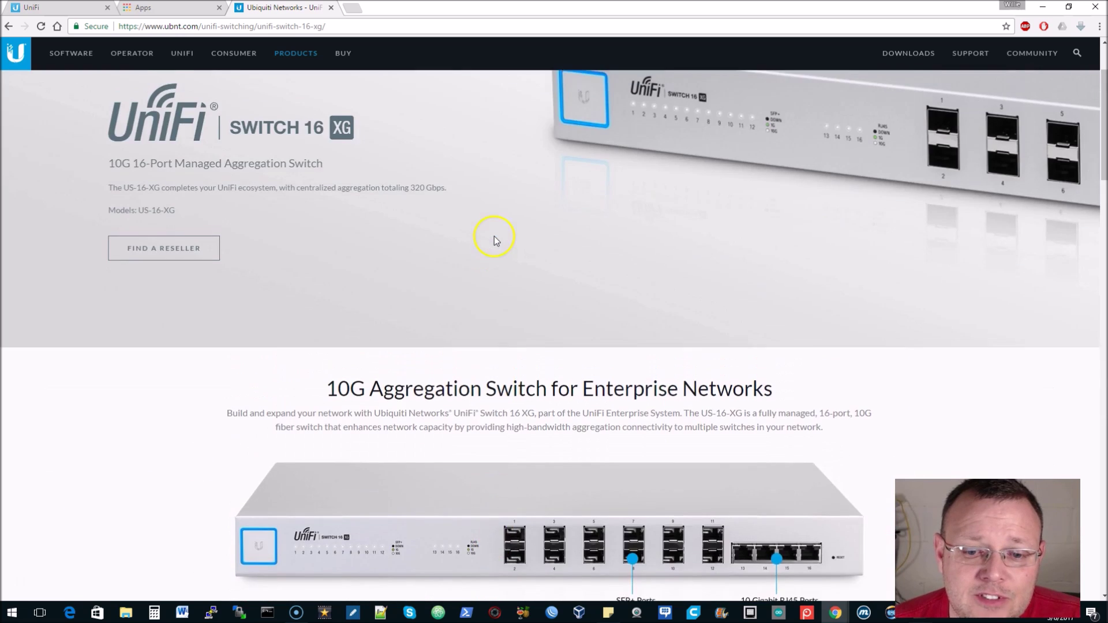
scroll(495, 240, down, 10)
scroll(495, 240, down, 10)
scroll(494, 240, down, 4)
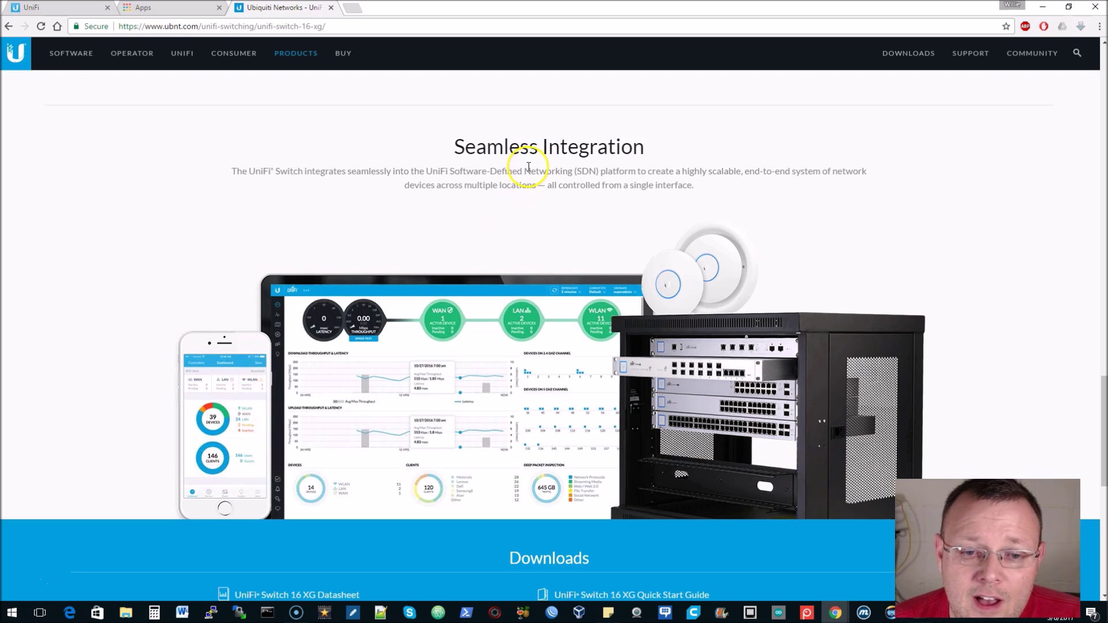
scroll(531, 167, down, 9)
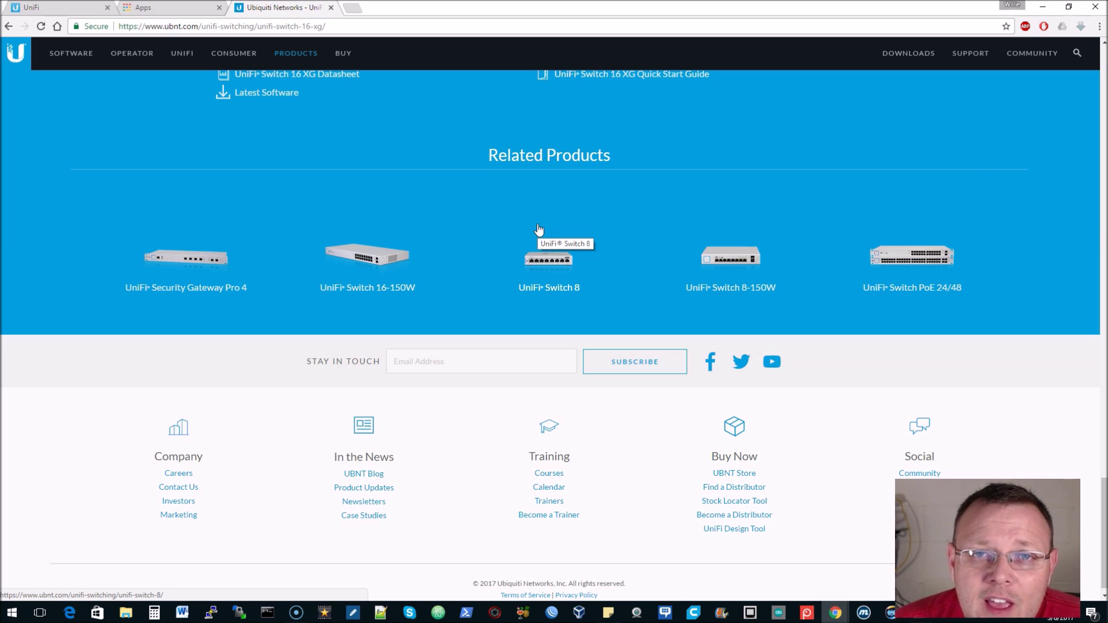
click(575, 252)
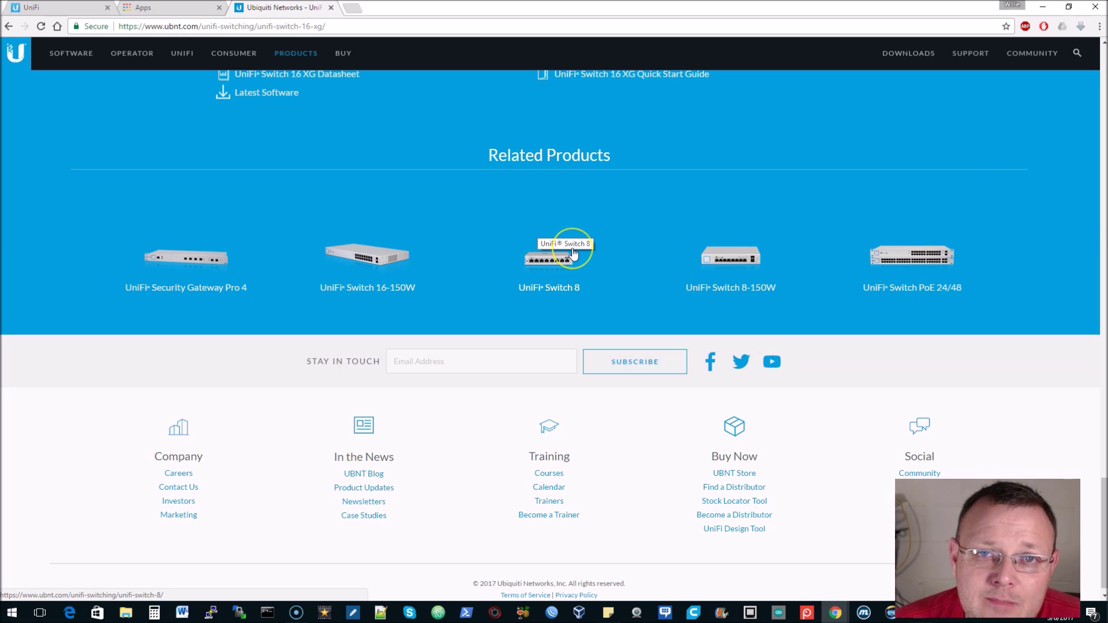
scroll(574, 250, up, 3)
scroll(573, 248, up, 20)
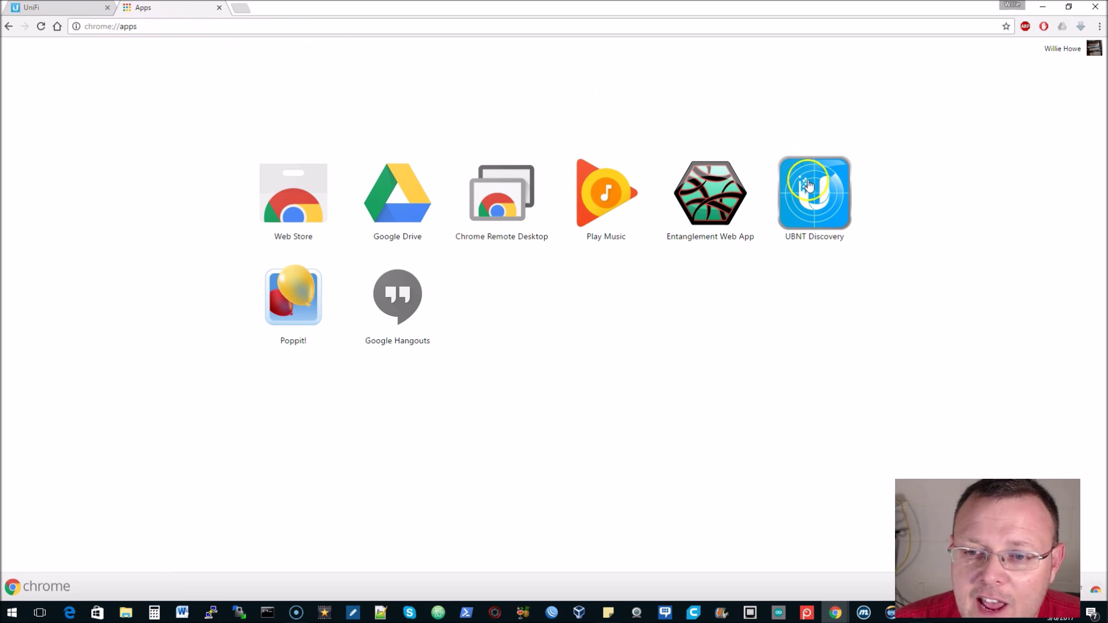
Launch UBNT Discovery, clear the old device list and scan the network
click(813, 201)
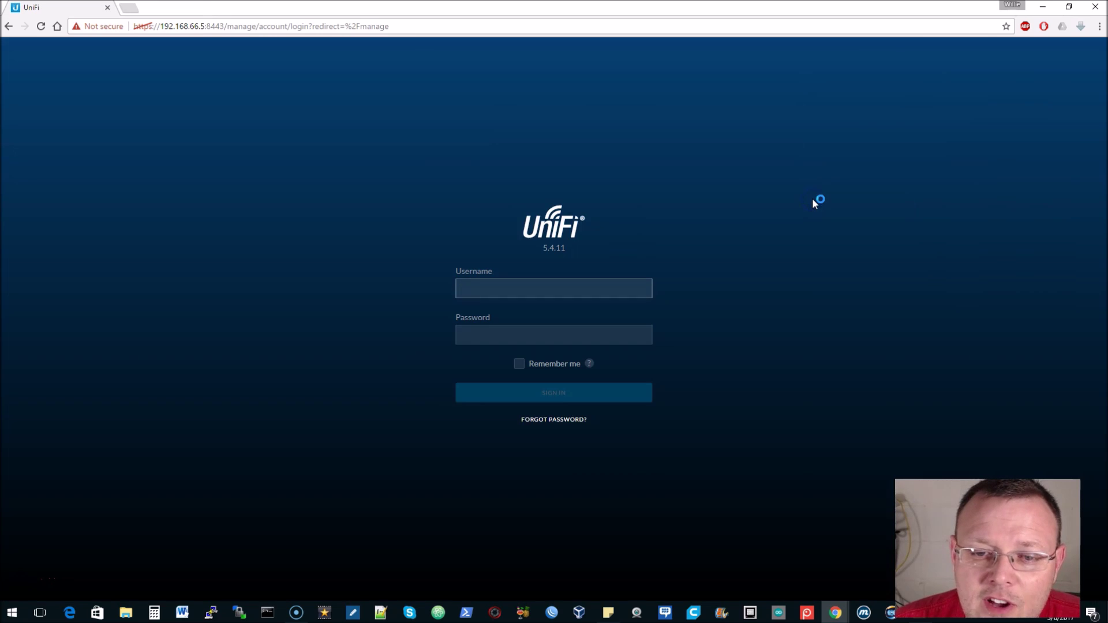
click(773, 201)
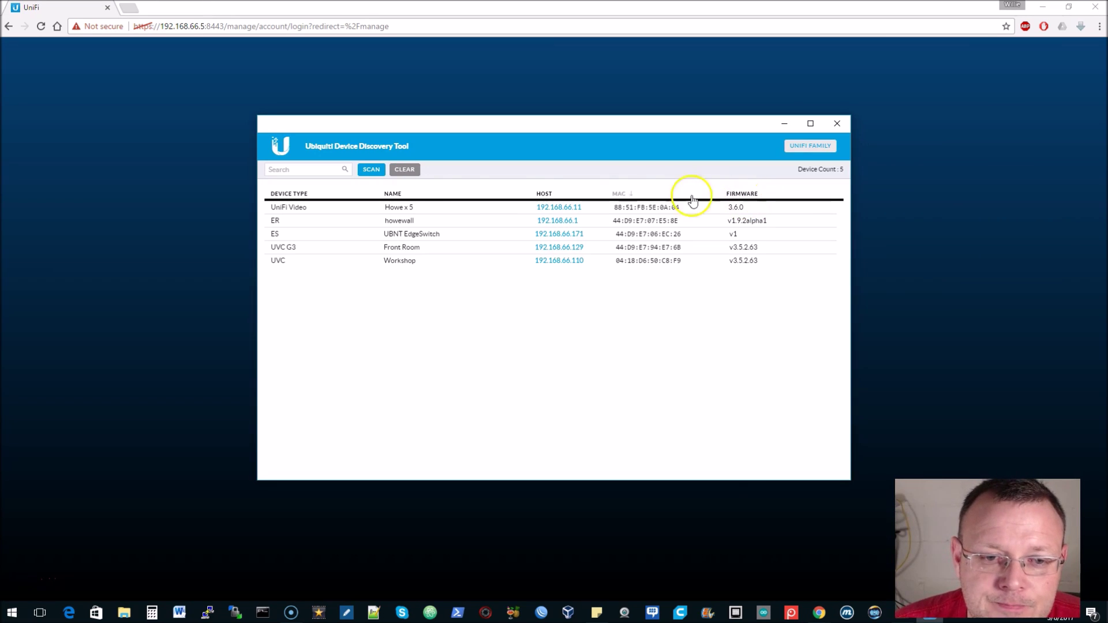
click(407, 170)
click(354, 171)
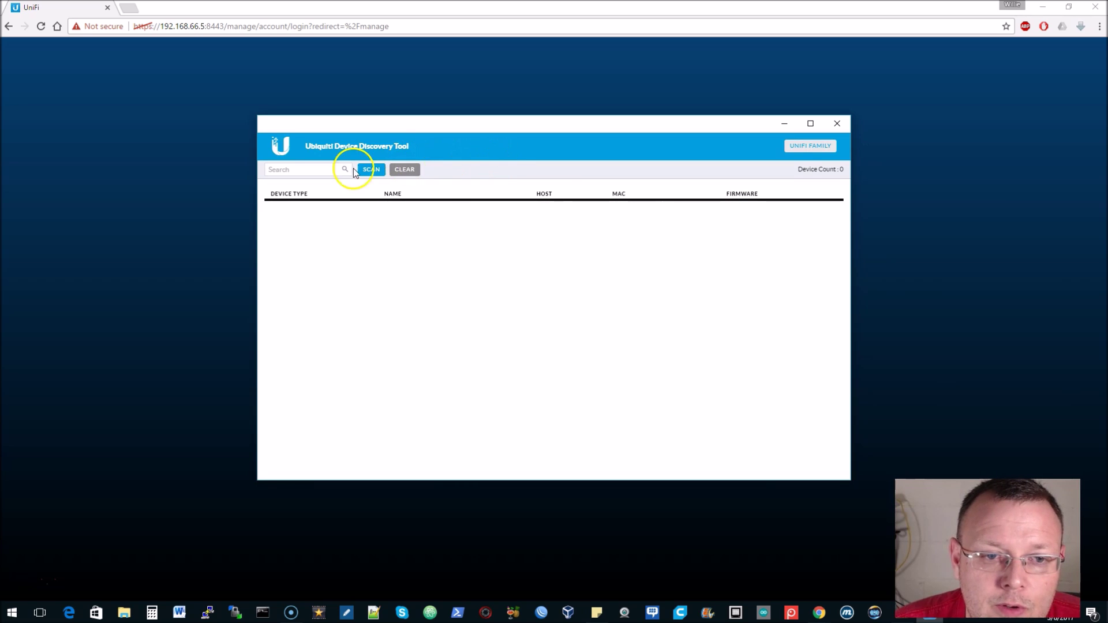
Toggle the UniFi Family filter until the UniFi Switch XG at 192.168.66.193 appears as Pending
click(815, 152)
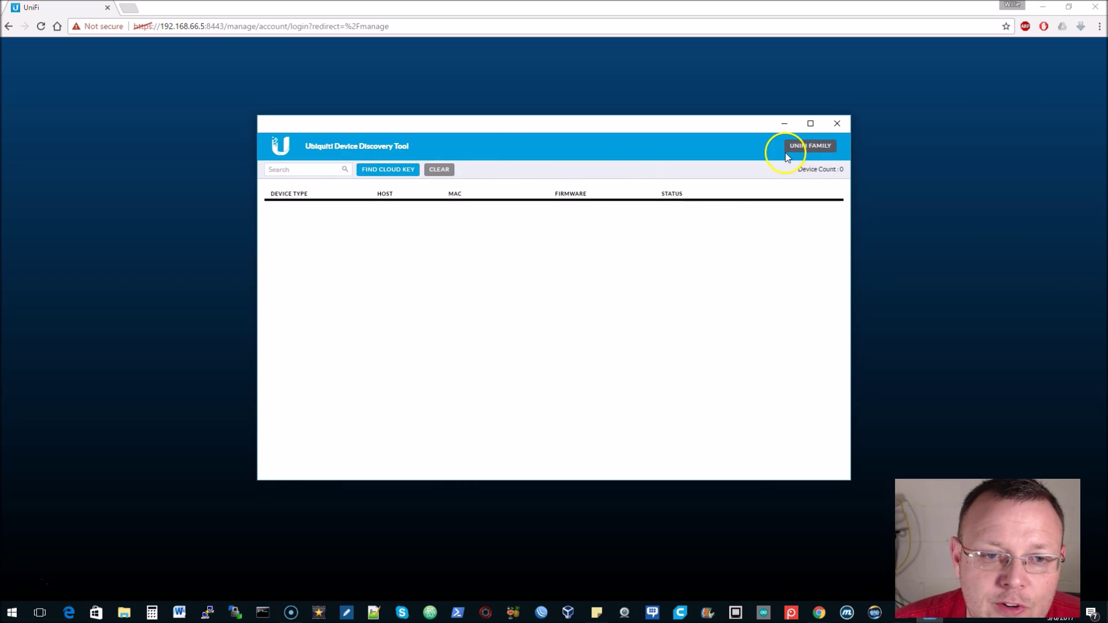
click(407, 171)
click(439, 170)
click(832, 146)
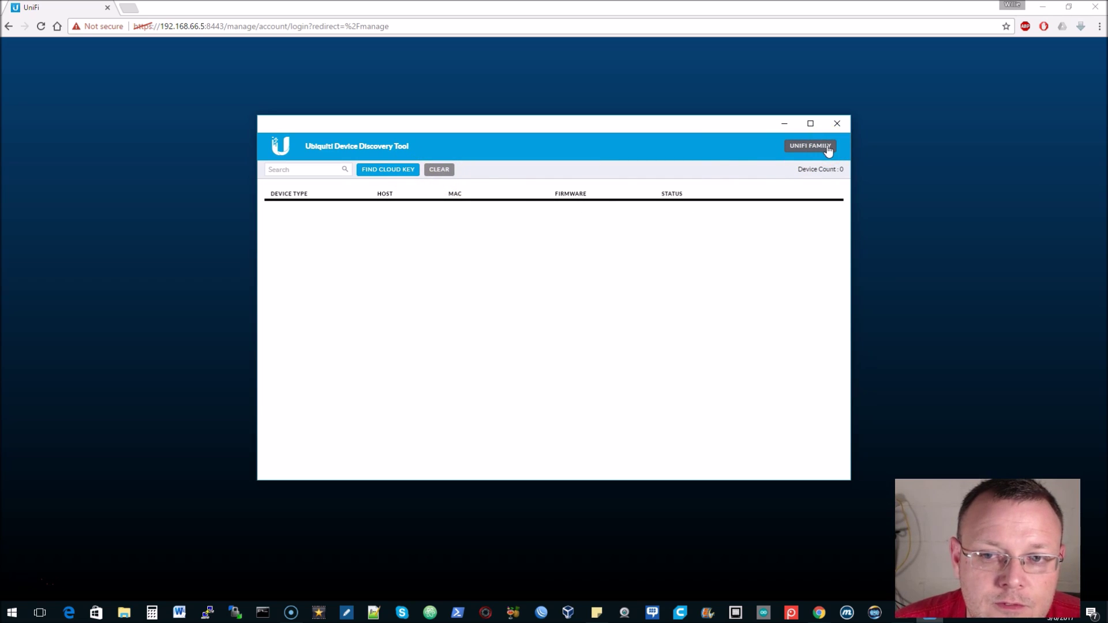
click(828, 147)
click(828, 147)
click(827, 146)
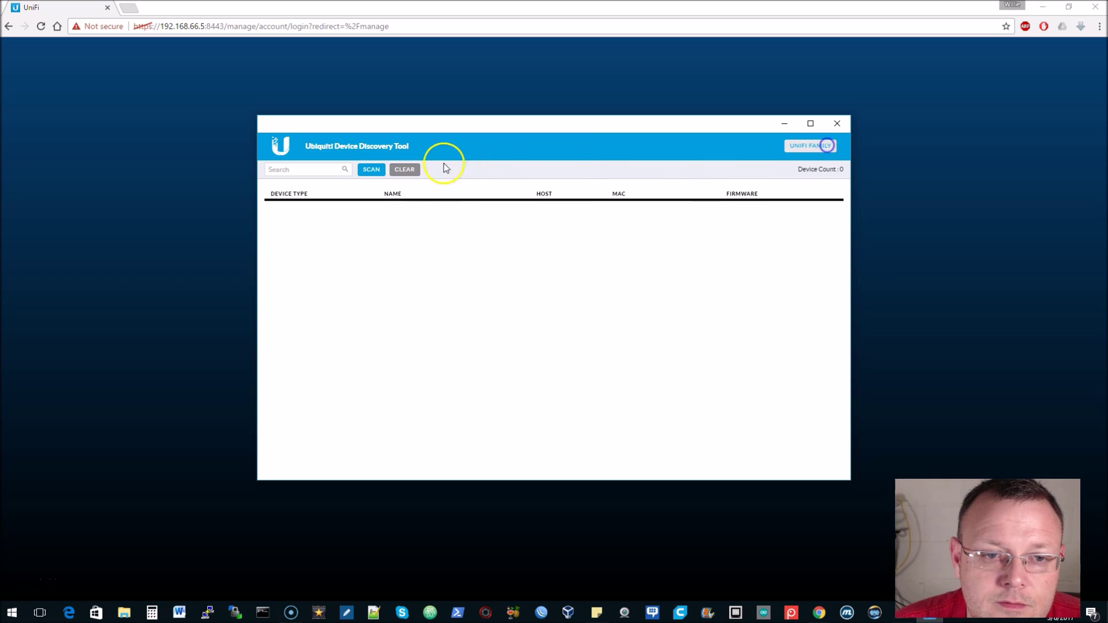
click(803, 147)
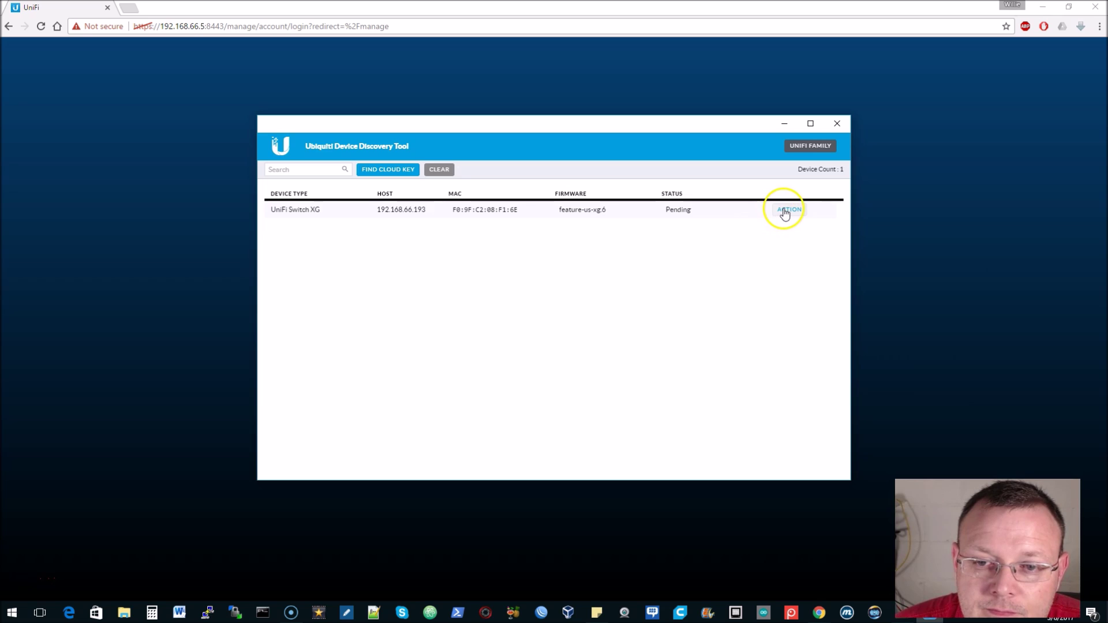
click(784, 212)
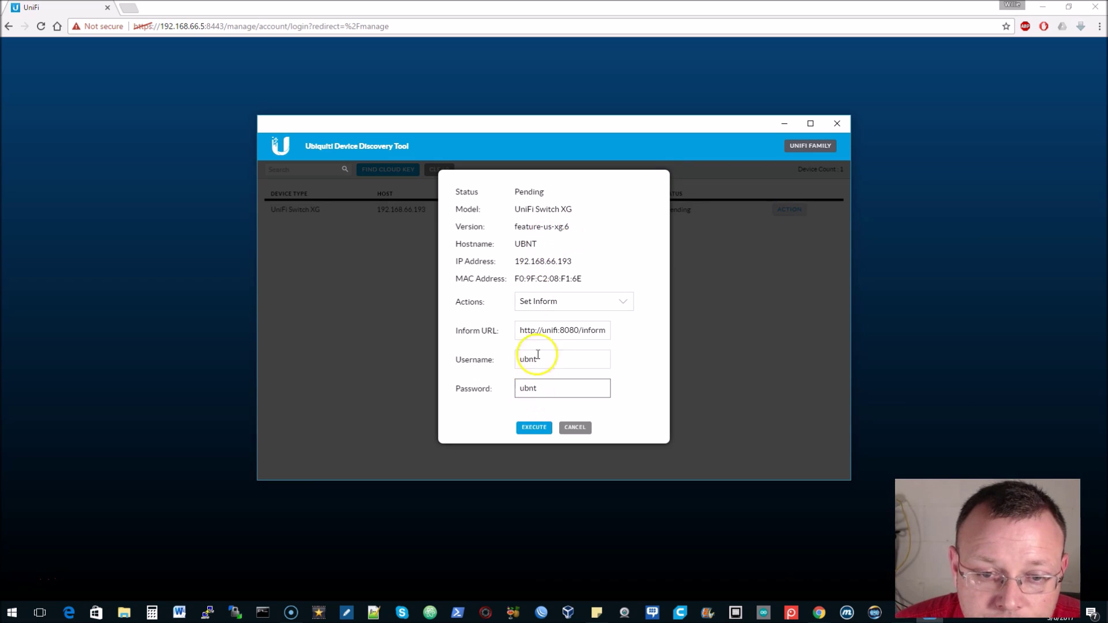
click(587, 331)
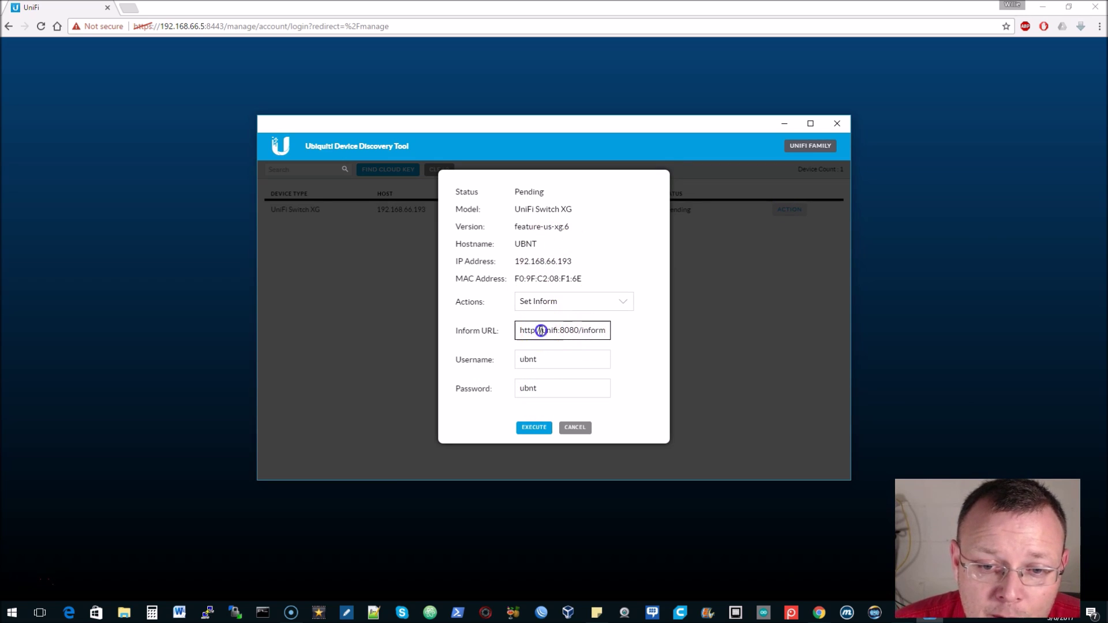
drag(558, 329, 559, 331)
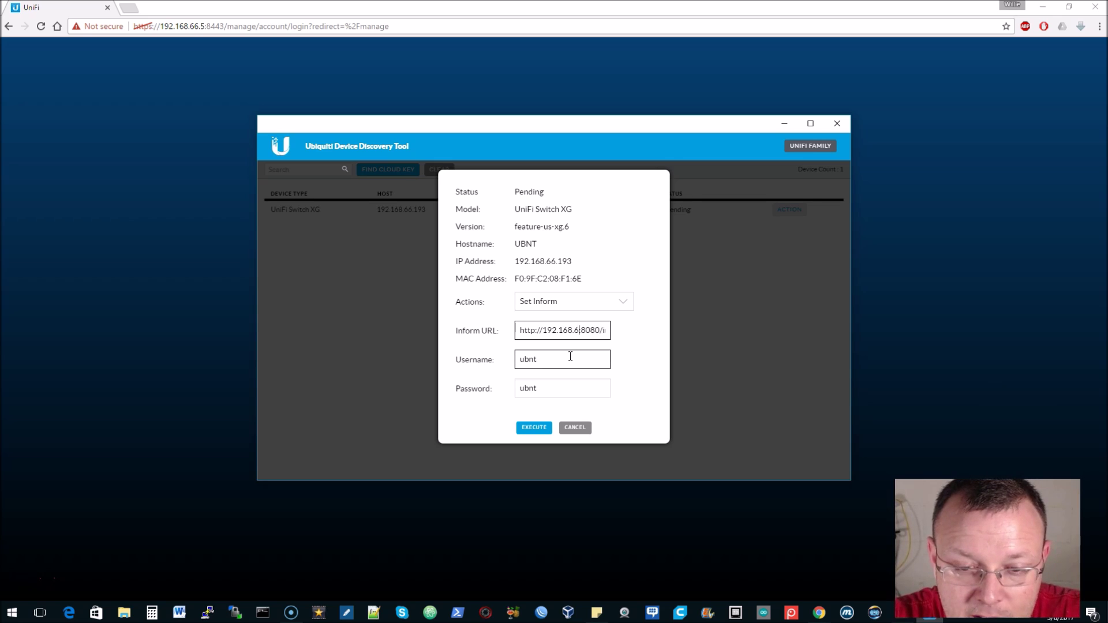
click(581, 326)
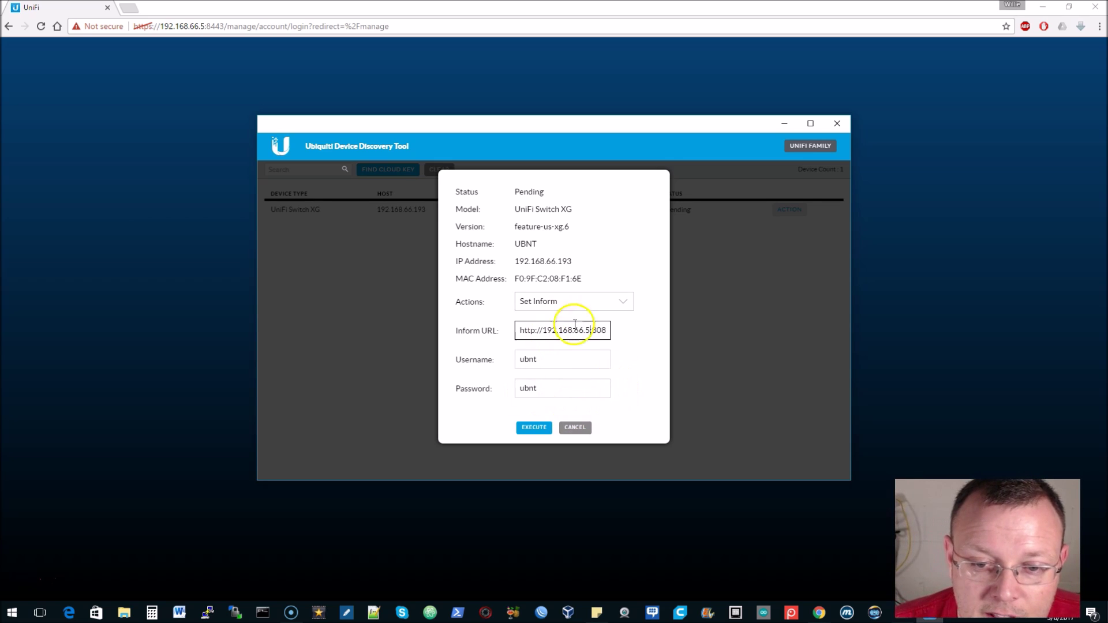
click(534, 428)
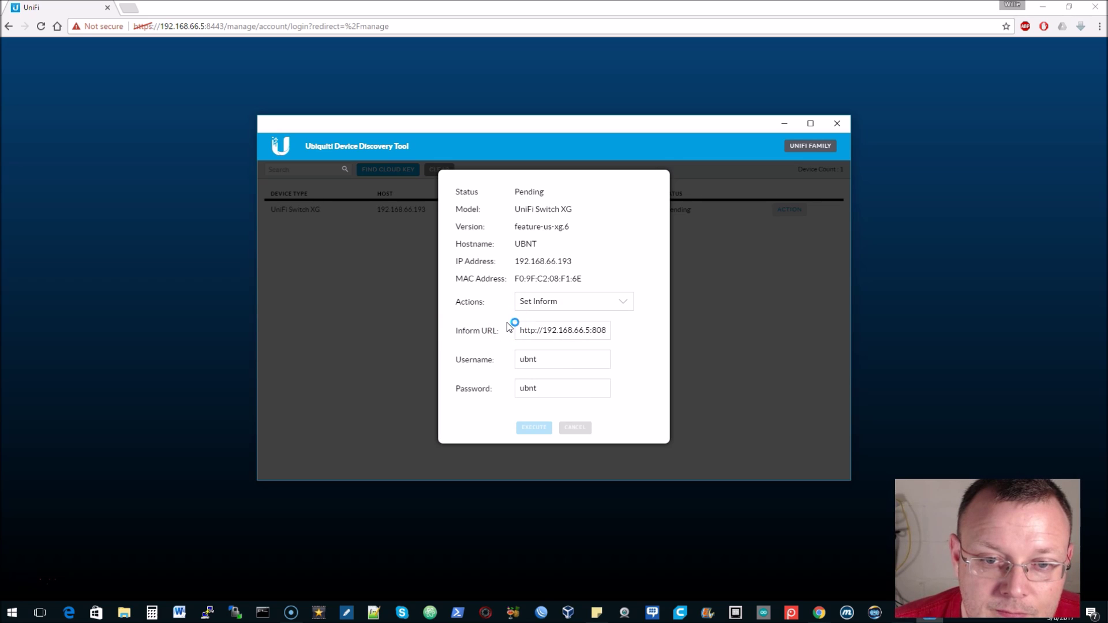
Sign in to UniFi Controller with the account username and password, then open Devices
click(144, 133)
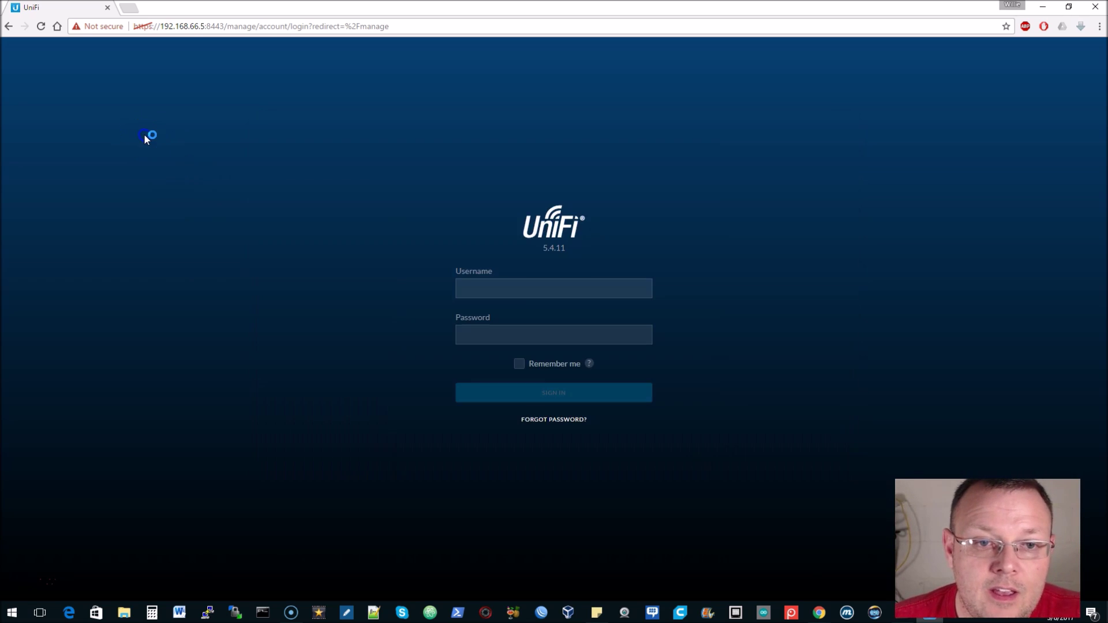
click(526, 284)
key(Tab)
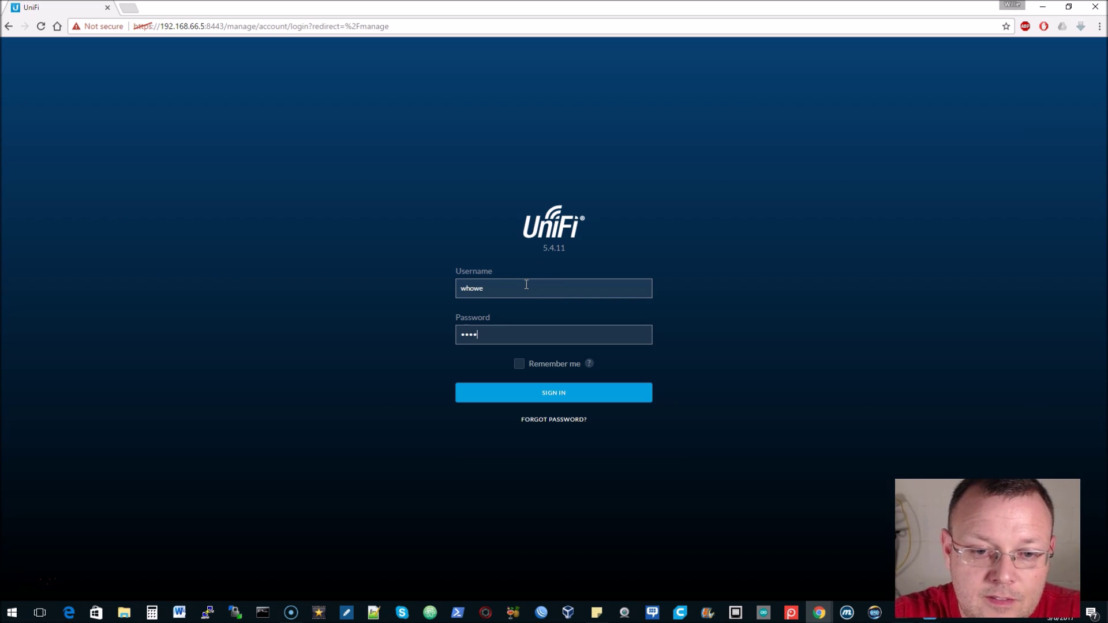
key(Return)
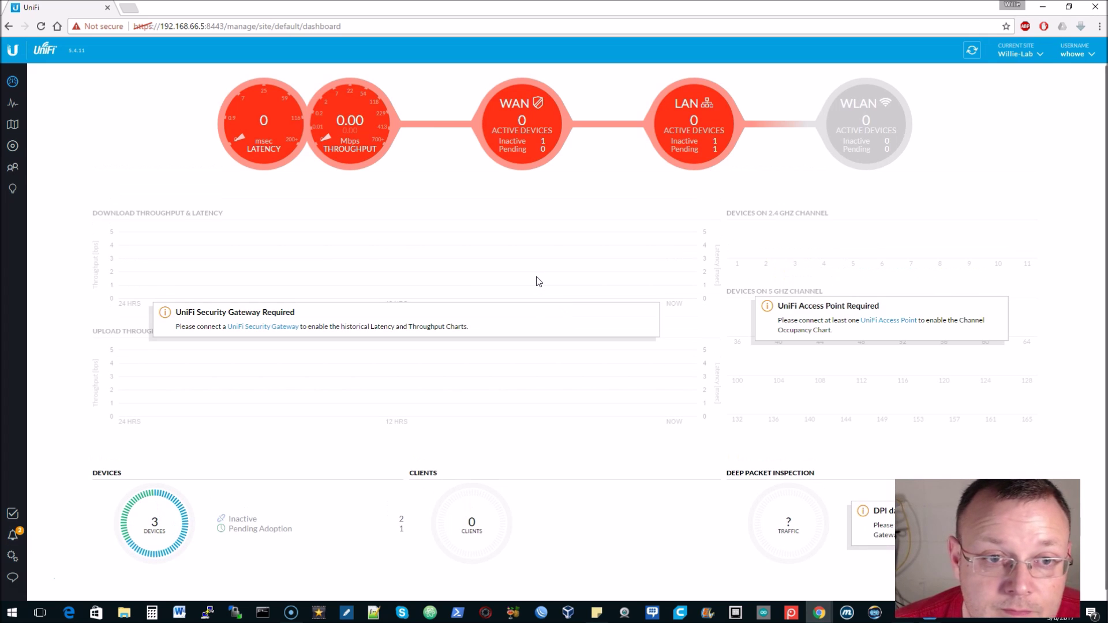
click(16, 149)
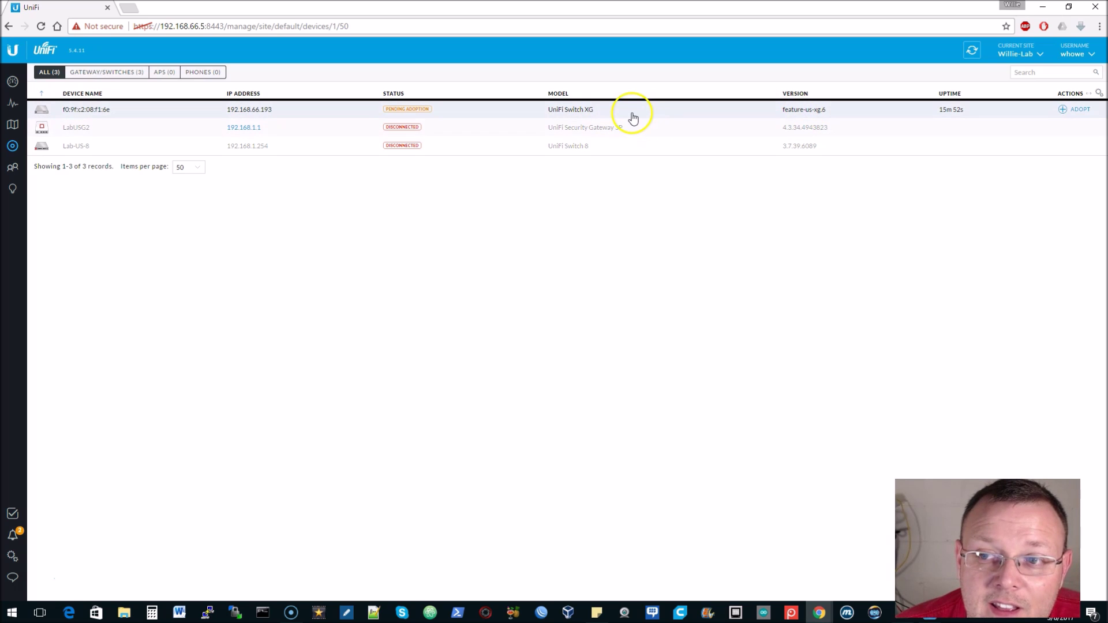
Adopt the pending UniFi Switch XG at 192.168.66.193 and dismiss the Adopting notice
click(1077, 110)
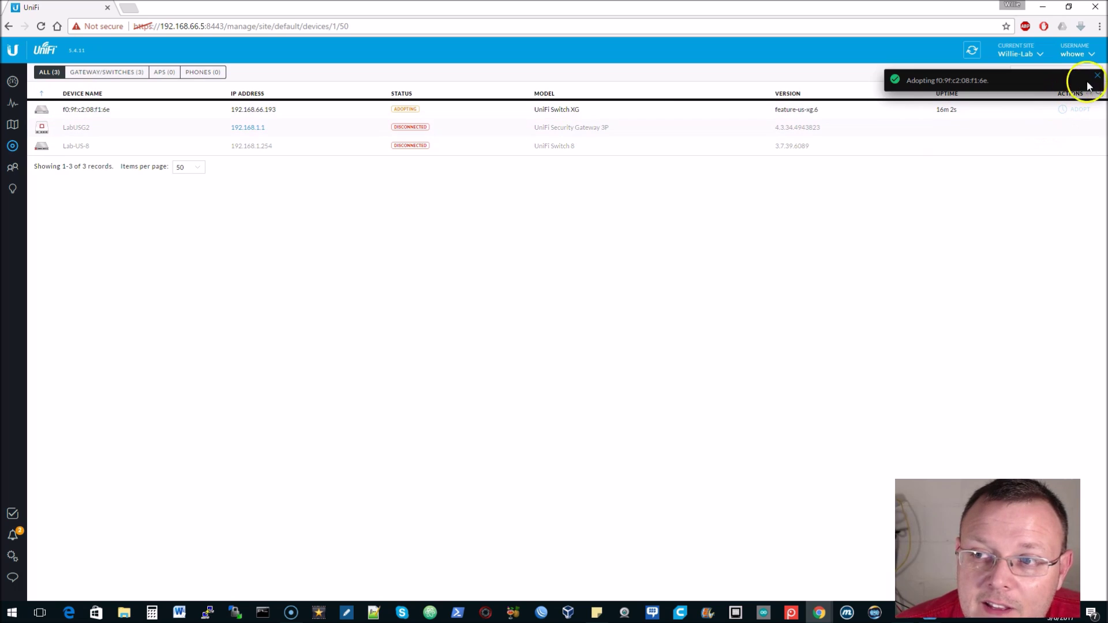
click(1096, 80)
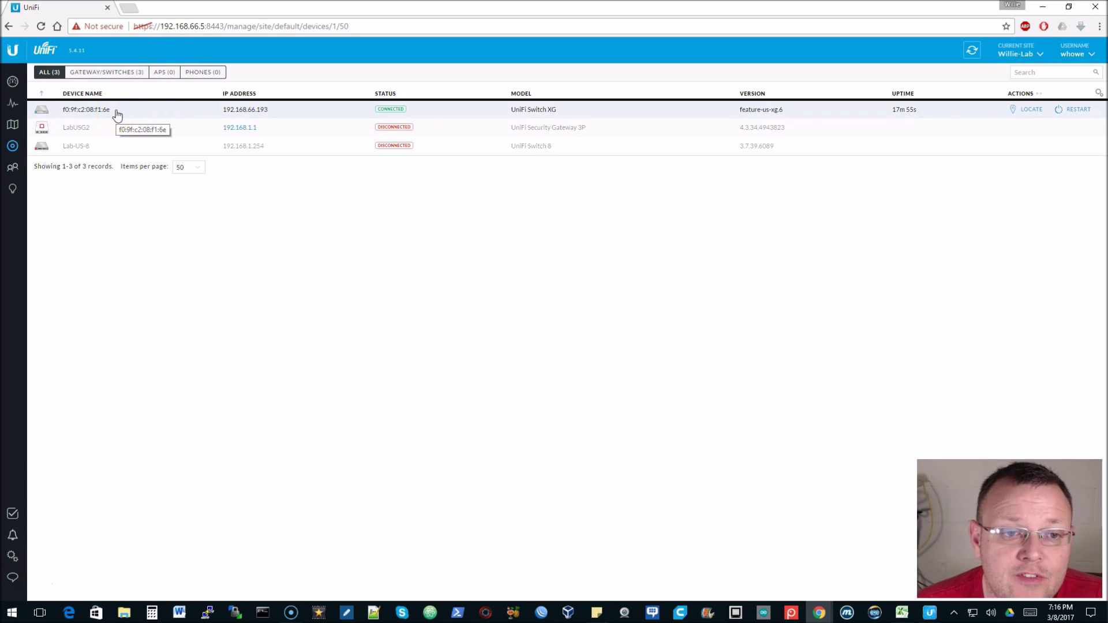
Open the switch's properties and expand its Uplink, Downlinks and Overview details
click(116, 112)
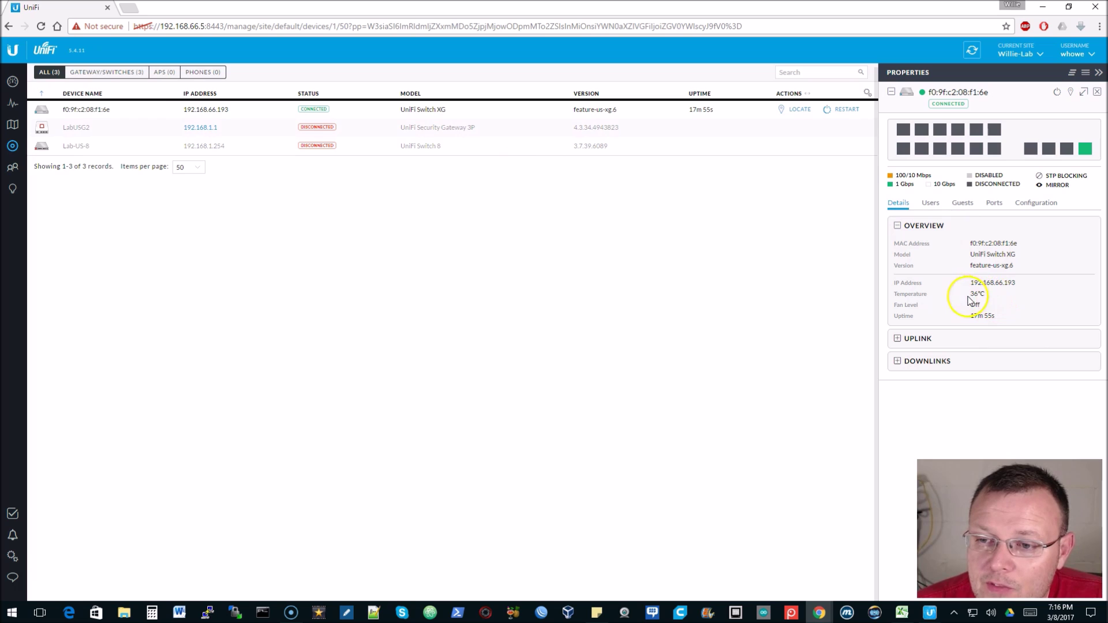
click(940, 349)
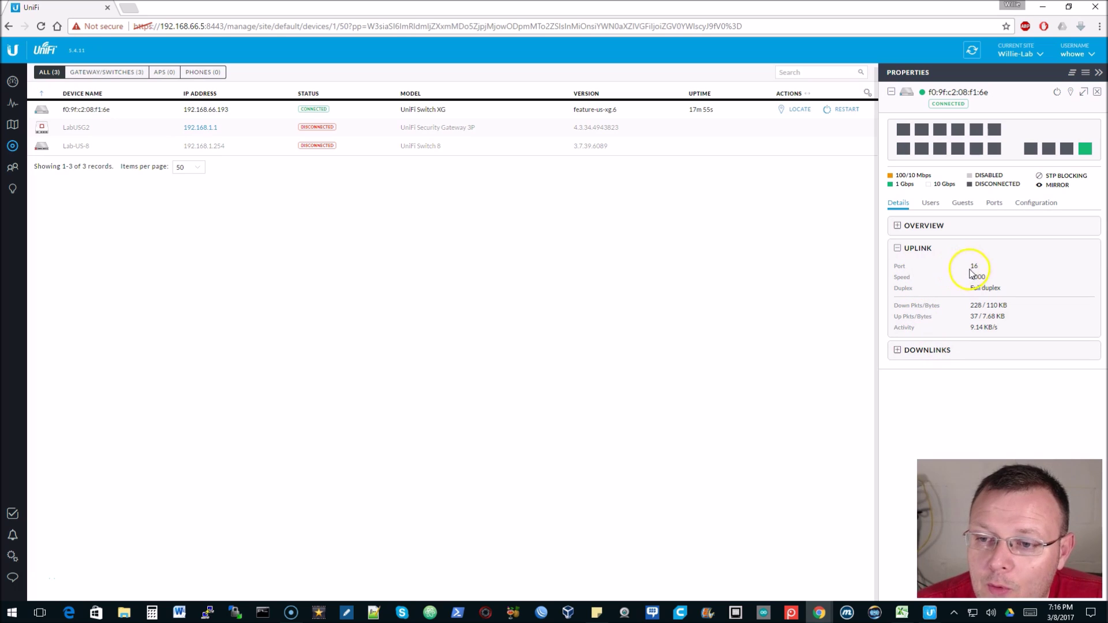
mouse_move(1084, 150)
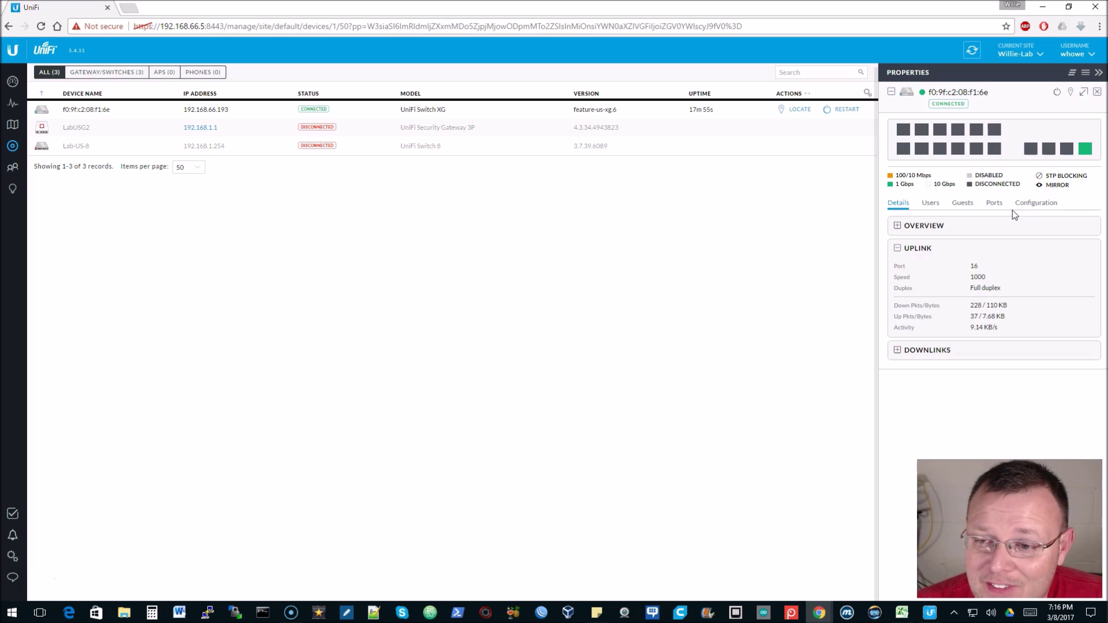
click(897, 349)
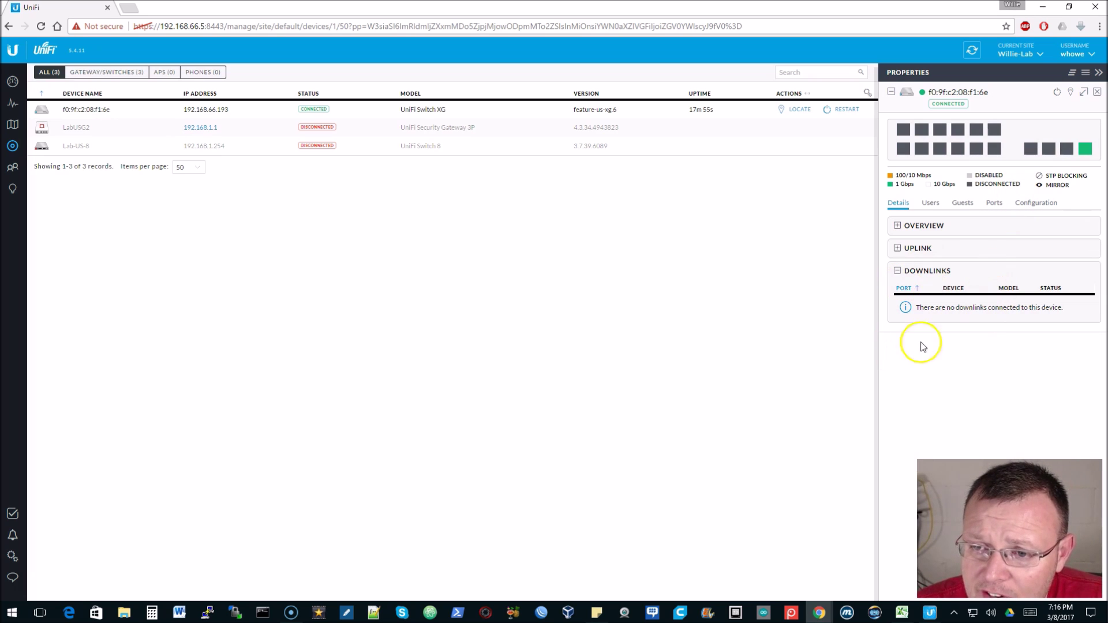
click(897, 271)
click(900, 227)
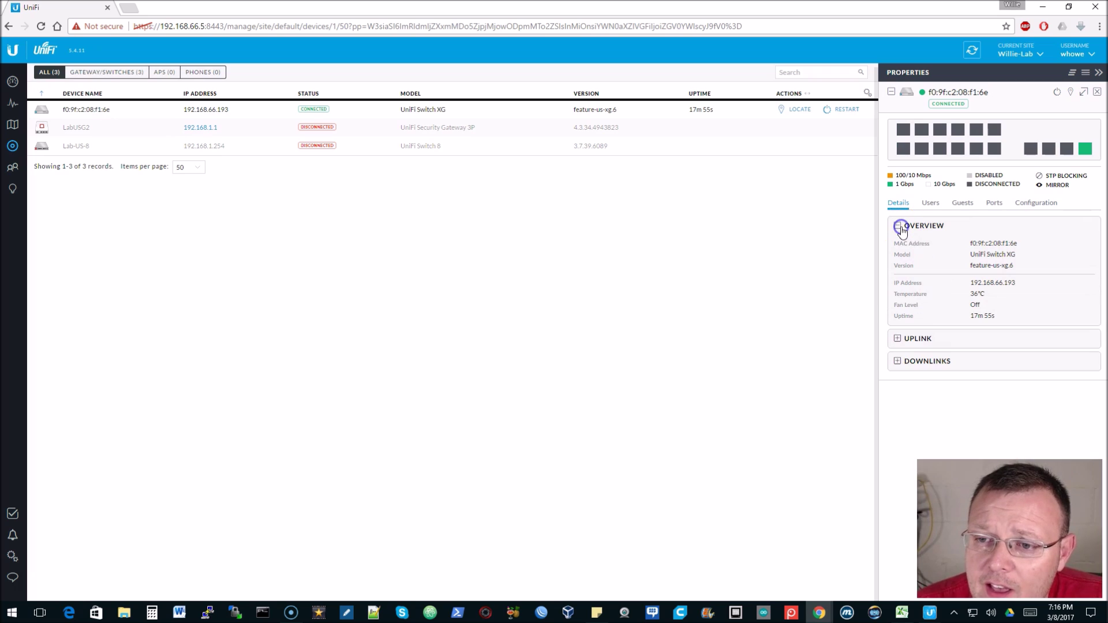
Check the switch's Users, Guests and Ports tabs, showing SFP+ 1–12 and Ports 13–16
click(929, 205)
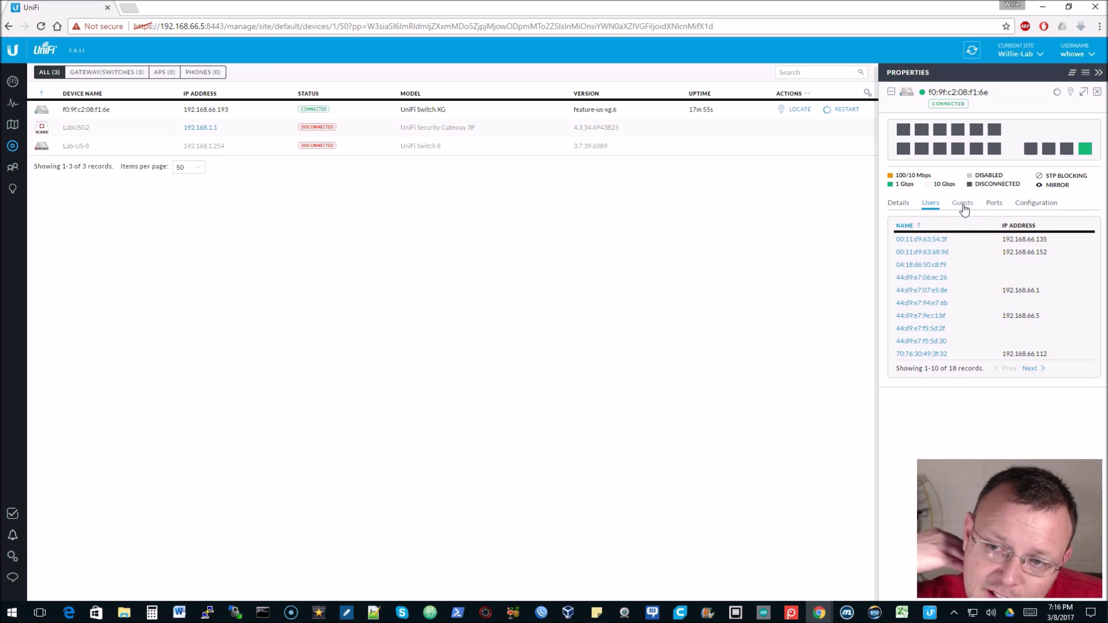
click(962, 205)
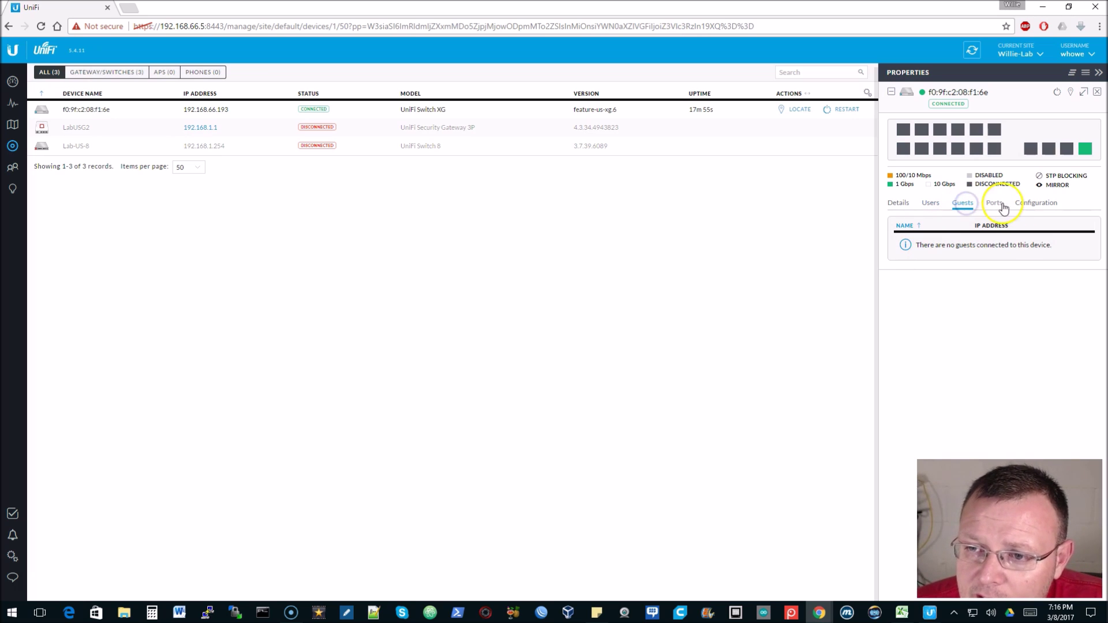
click(993, 205)
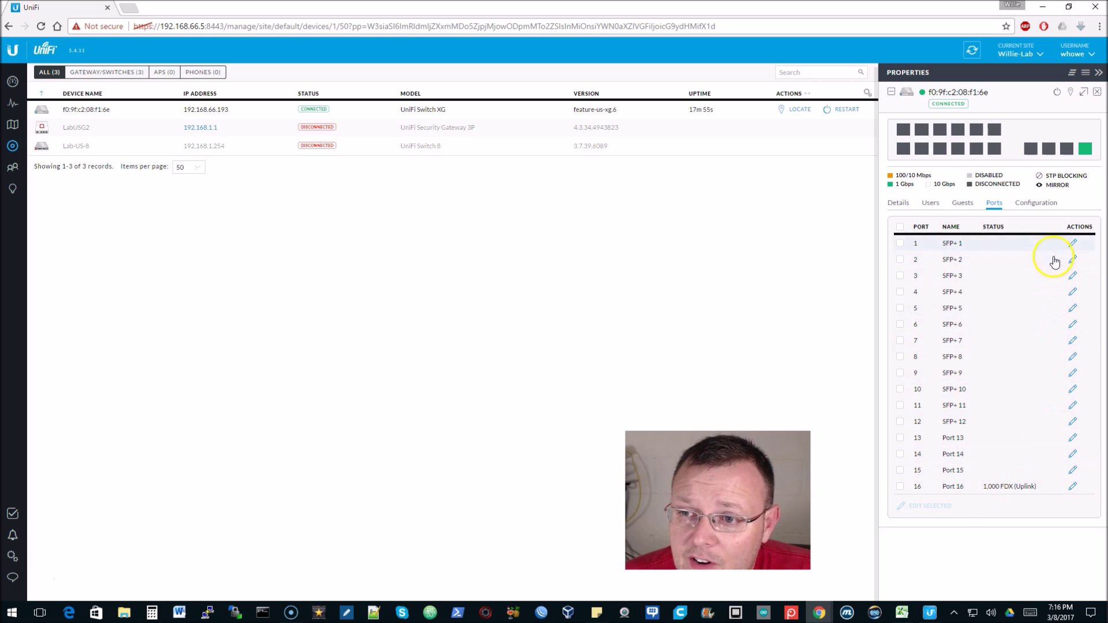
Save the switch alias as Lab10G, then expand Networks/VLANs to show the LAN network
click(1035, 203)
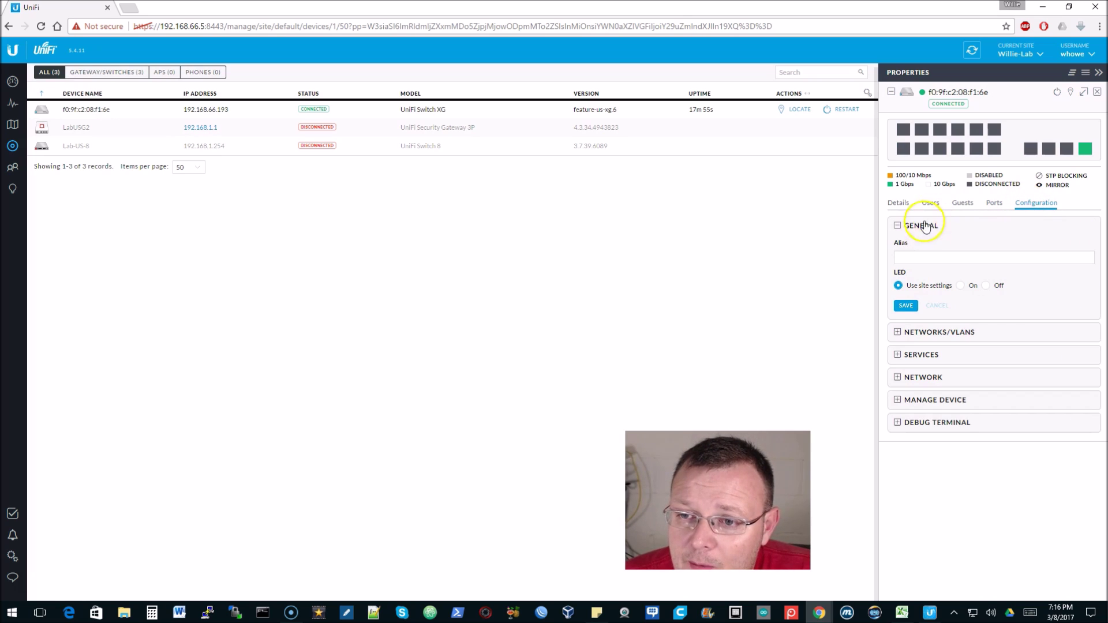
click(917, 258)
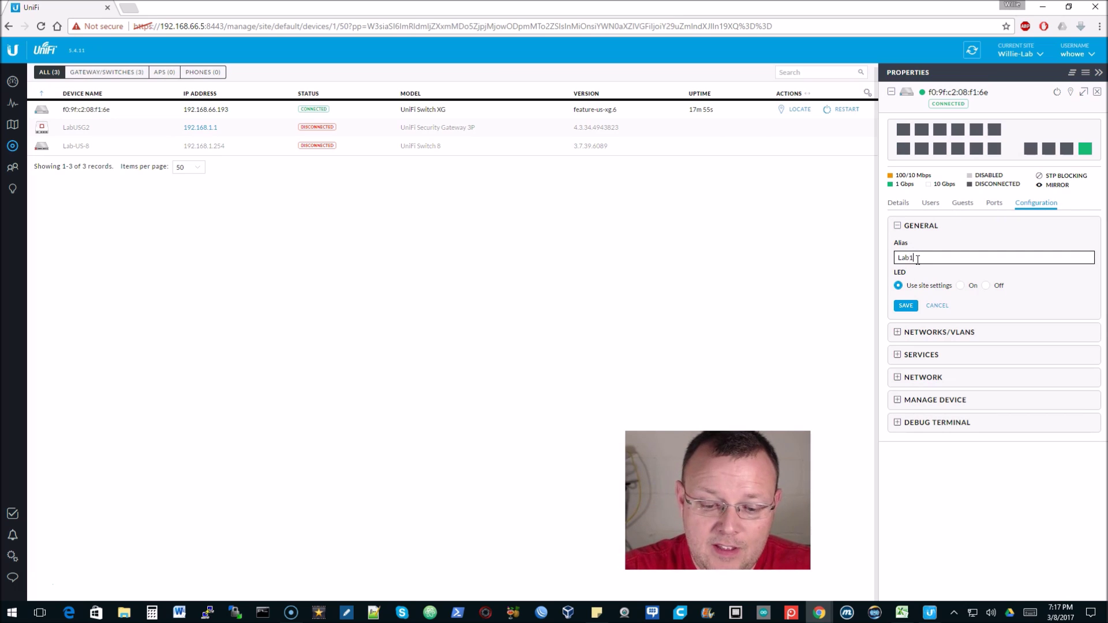
click(905, 305)
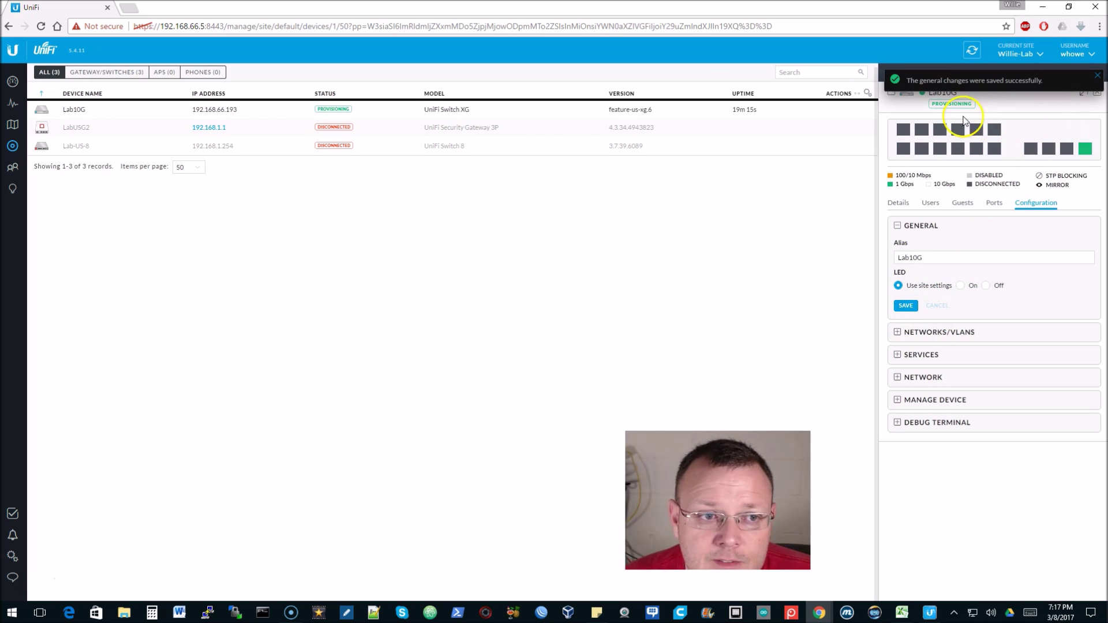
click(1097, 75)
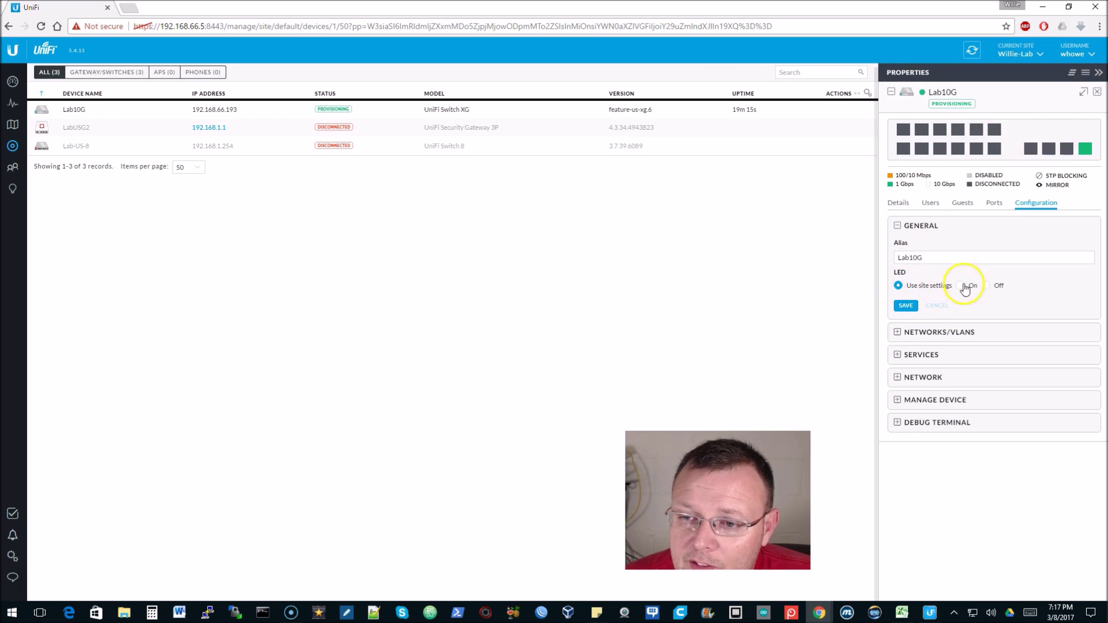
click(934, 330)
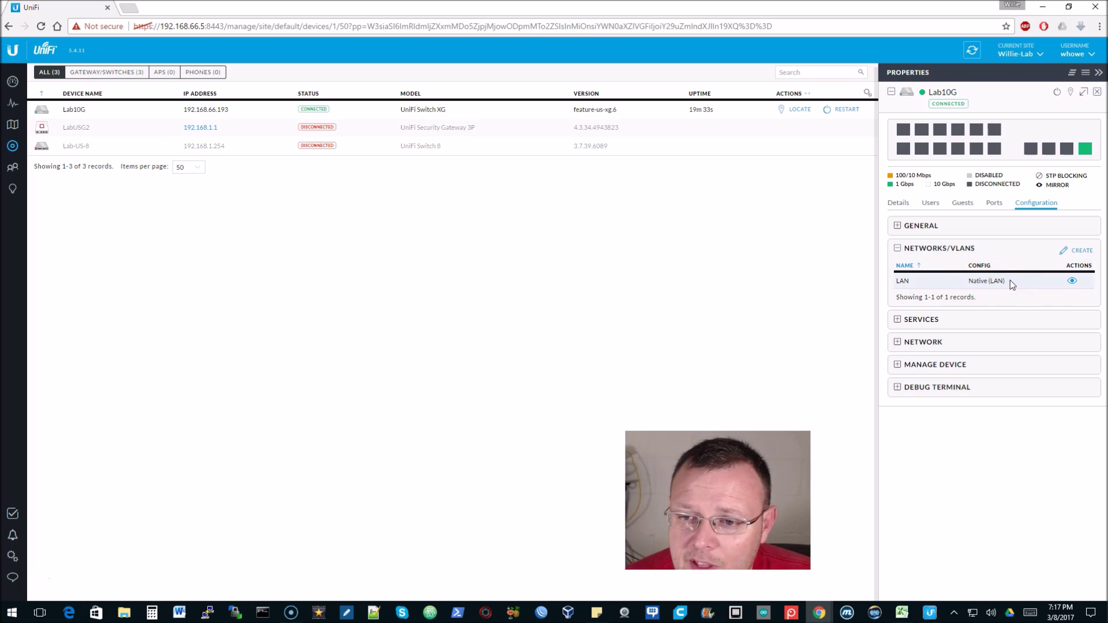
click(1071, 281)
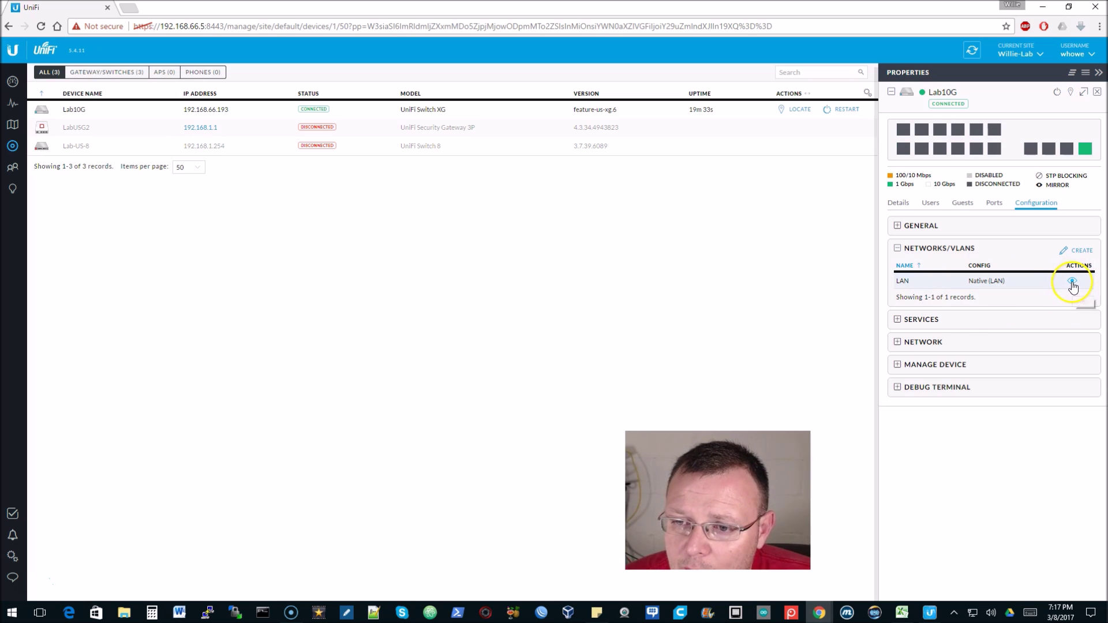
View the LAN network details, then review Services, leaving Management VLAN as LAN
click(1072, 283)
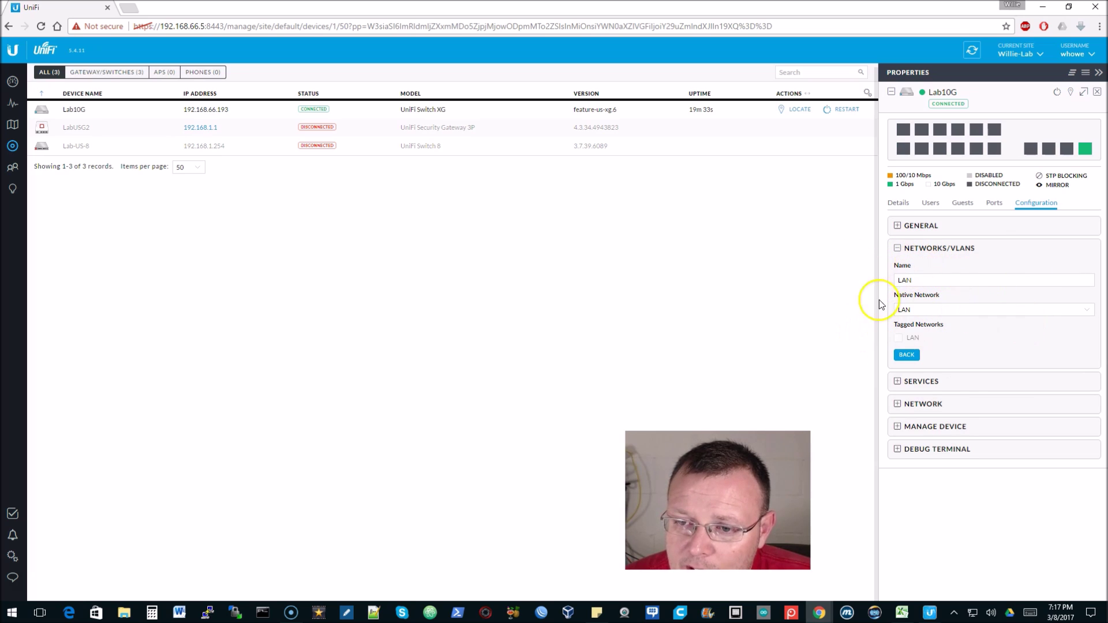
click(900, 355)
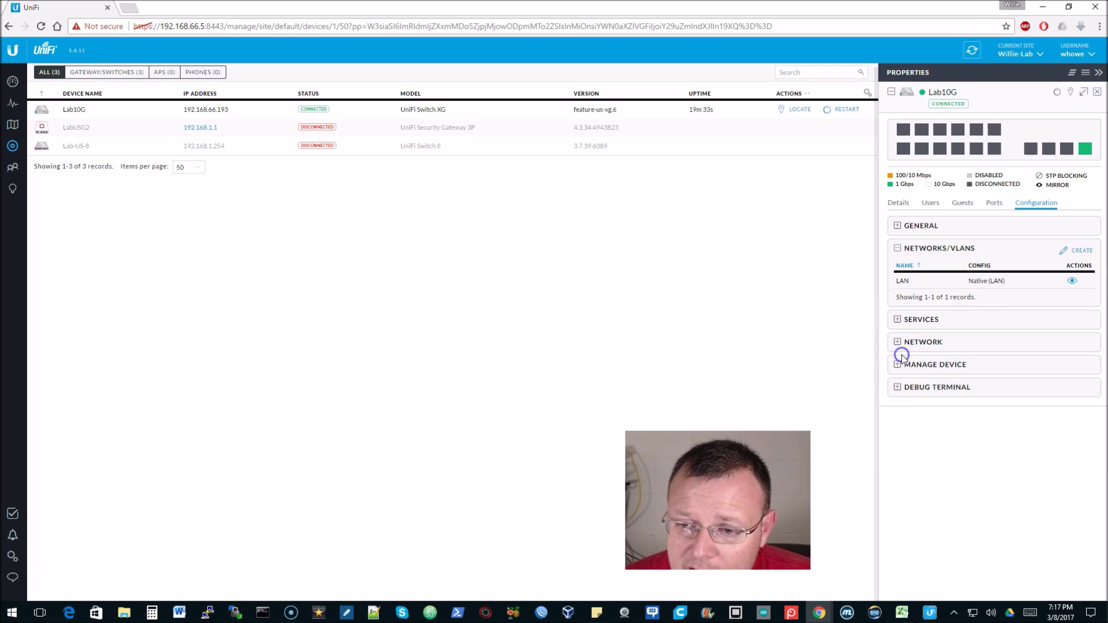
click(922, 317)
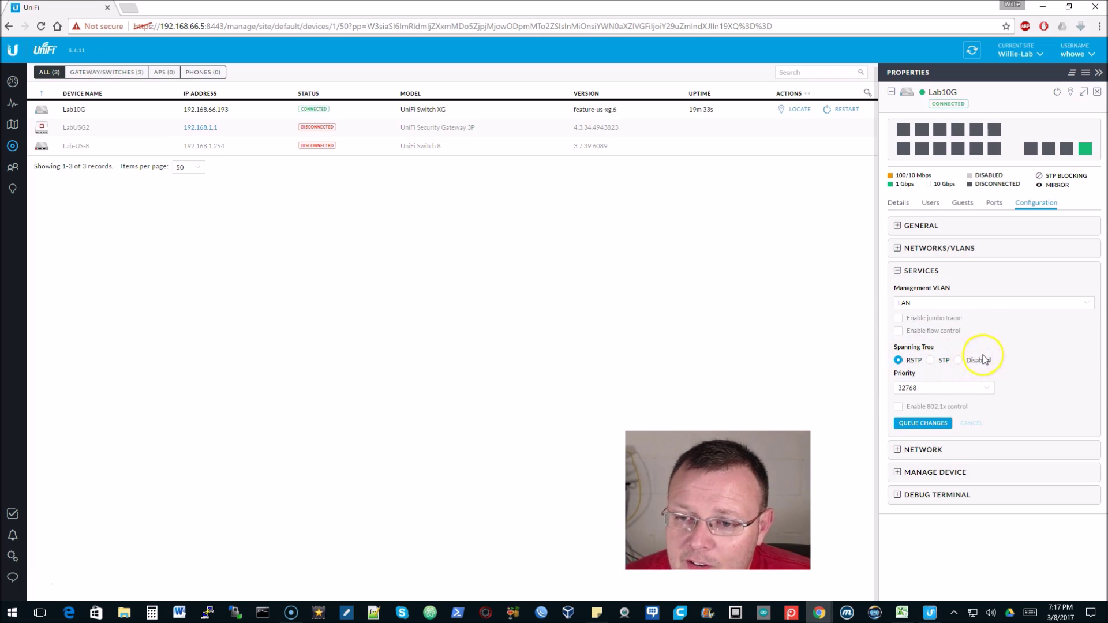
click(936, 304)
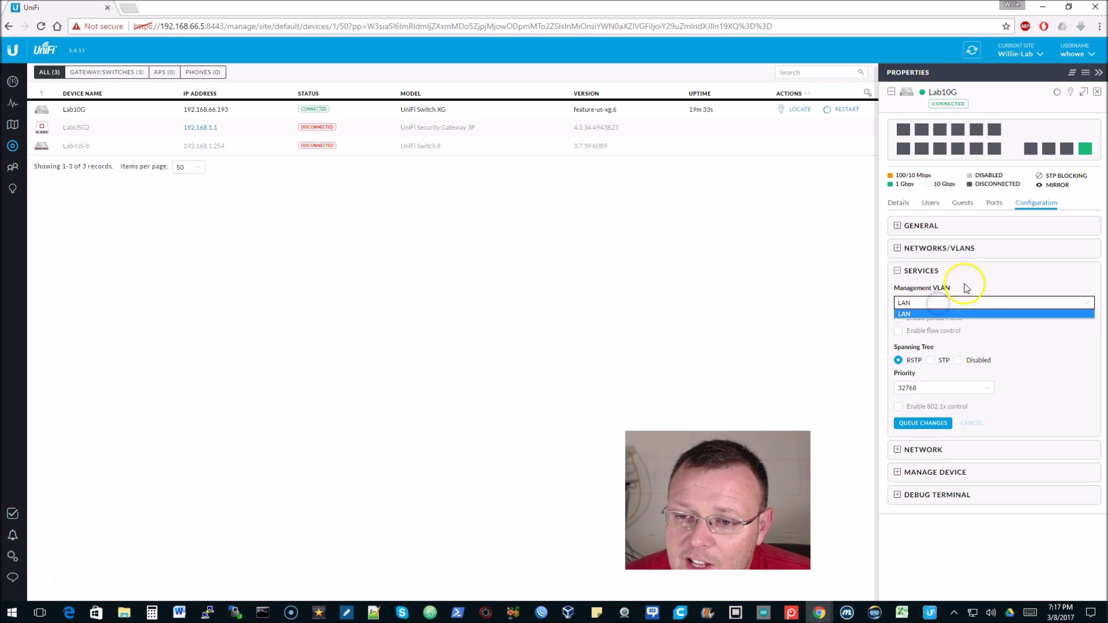
click(967, 303)
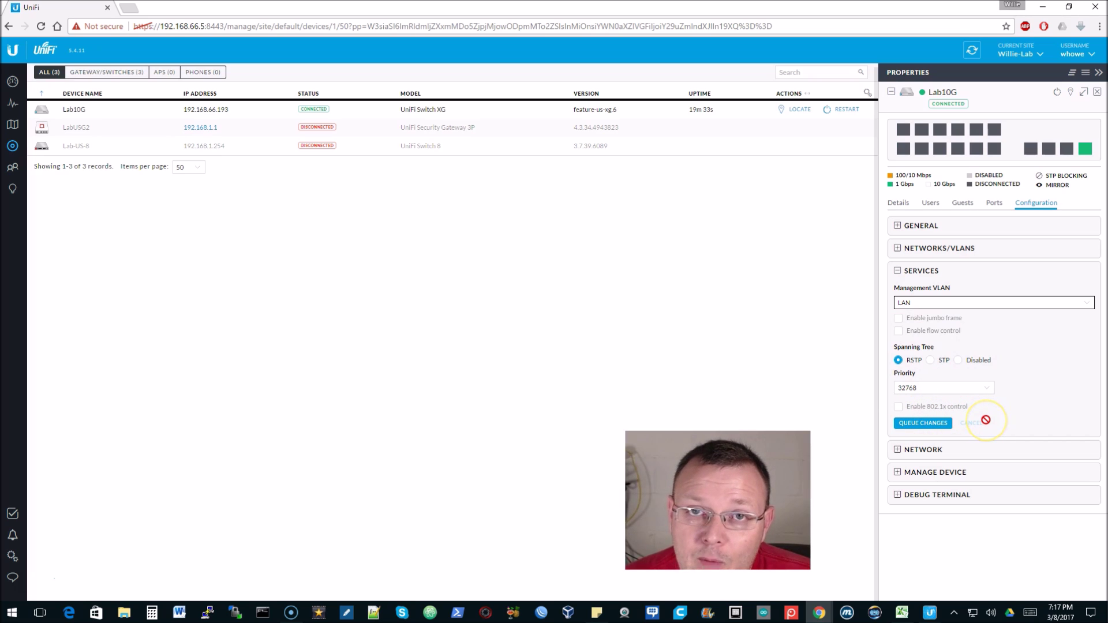
click(915, 272)
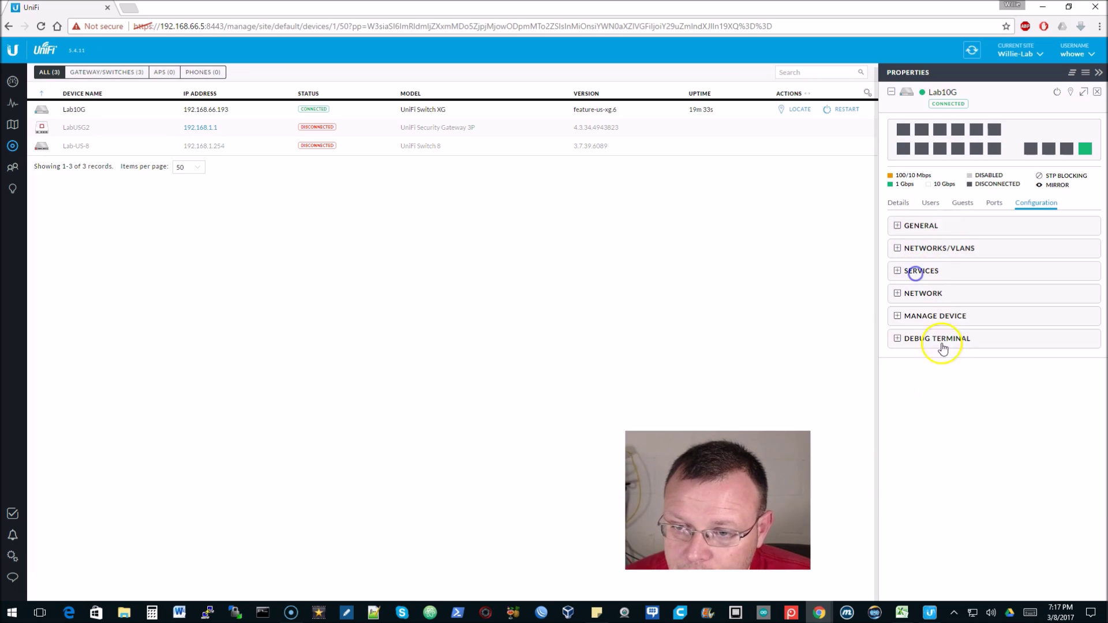
click(920, 293)
click(926, 325)
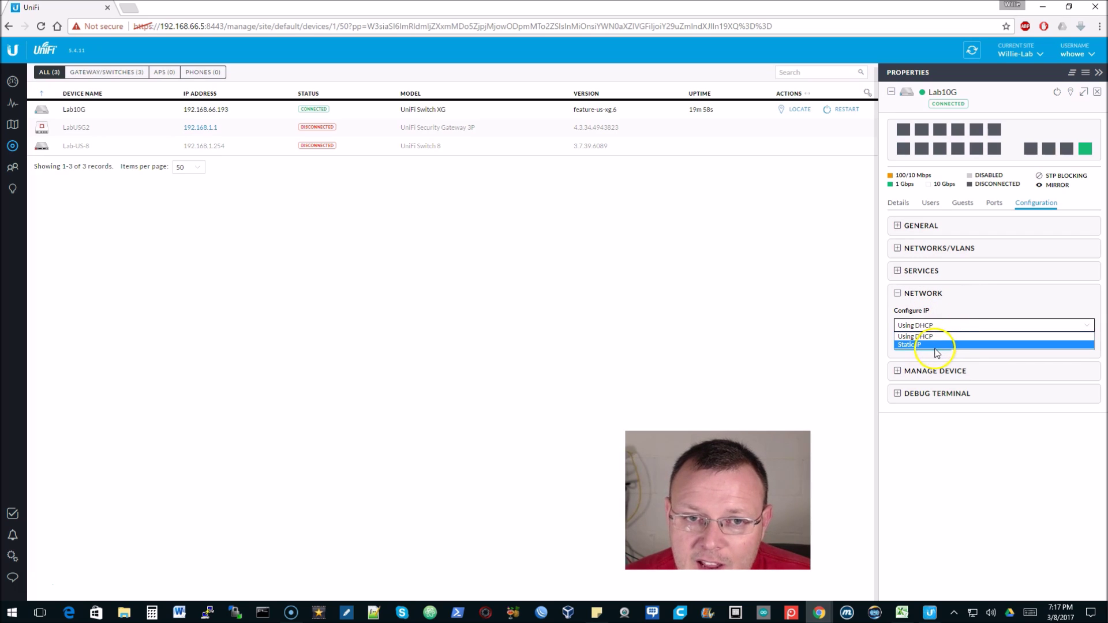
click(984, 289)
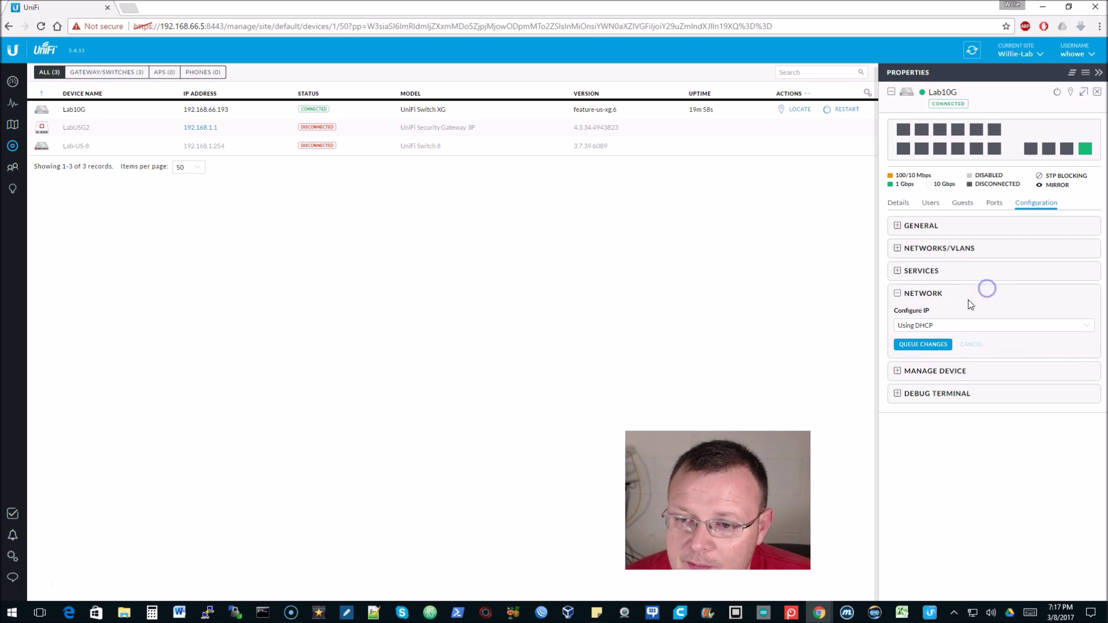
click(897, 371)
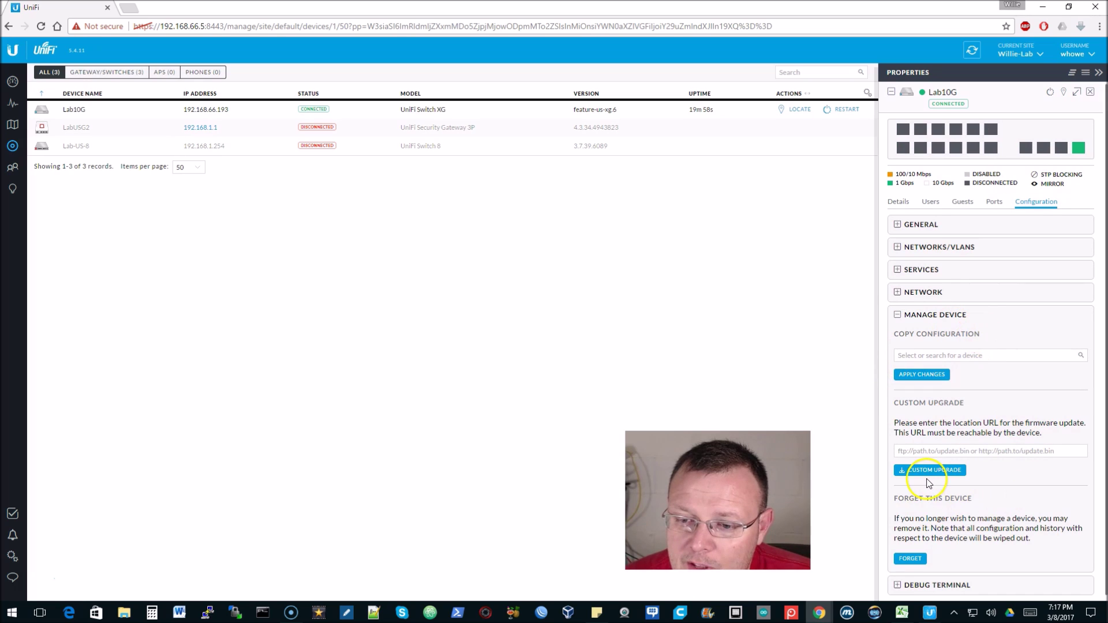
click(895, 312)
click(896, 340)
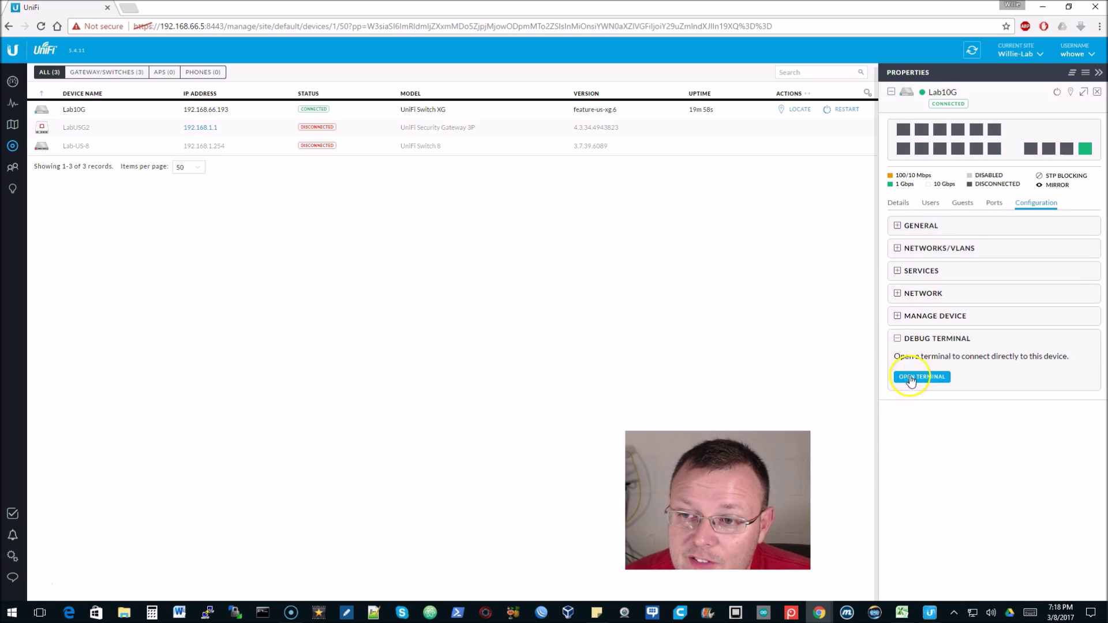
click(897, 338)
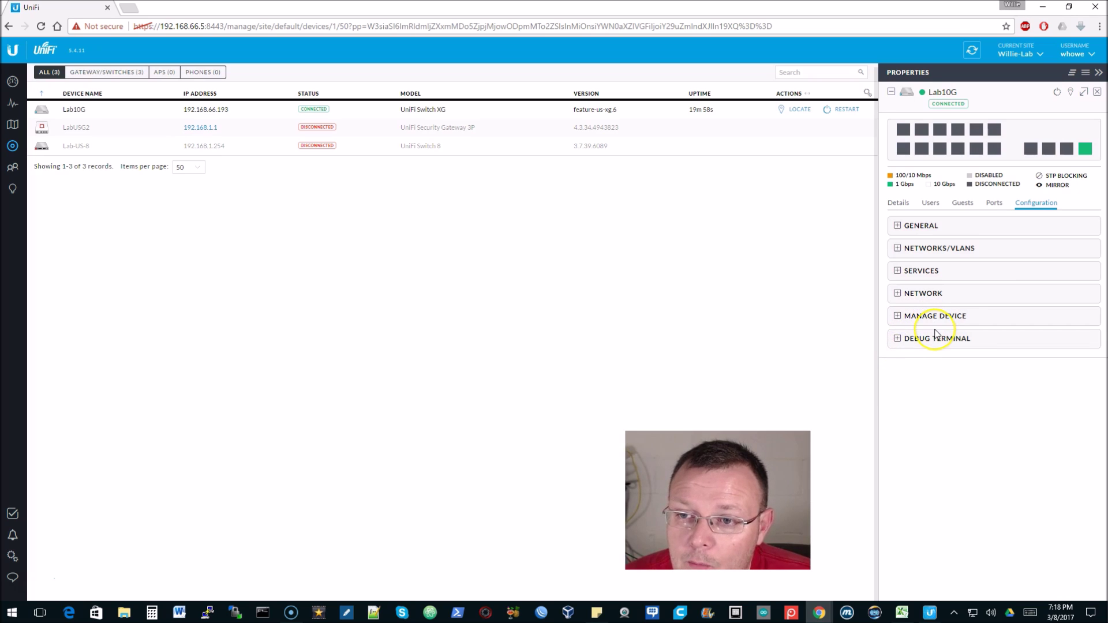